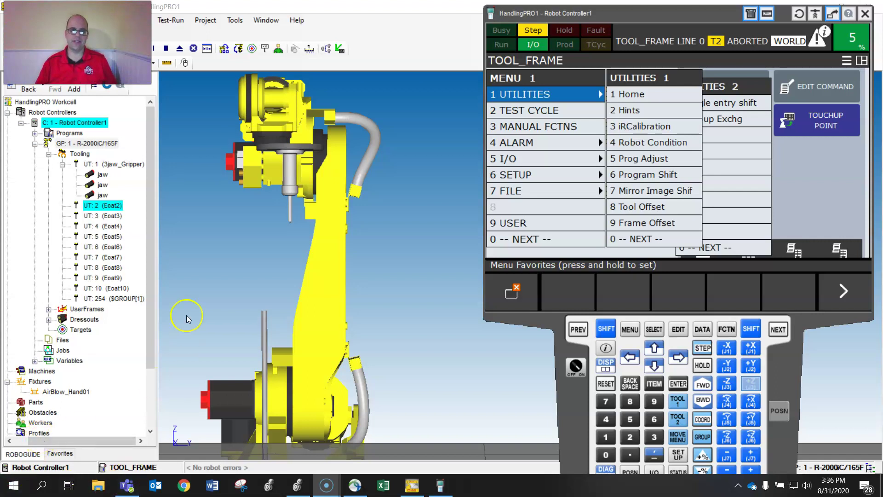
# Step: Examine the robot's mounted plunger tool and the fixed vertical pointer fixture from several angles
pyautogui.moveTo(228, 170); pyautogui.dragTo(265, 142, button='right')
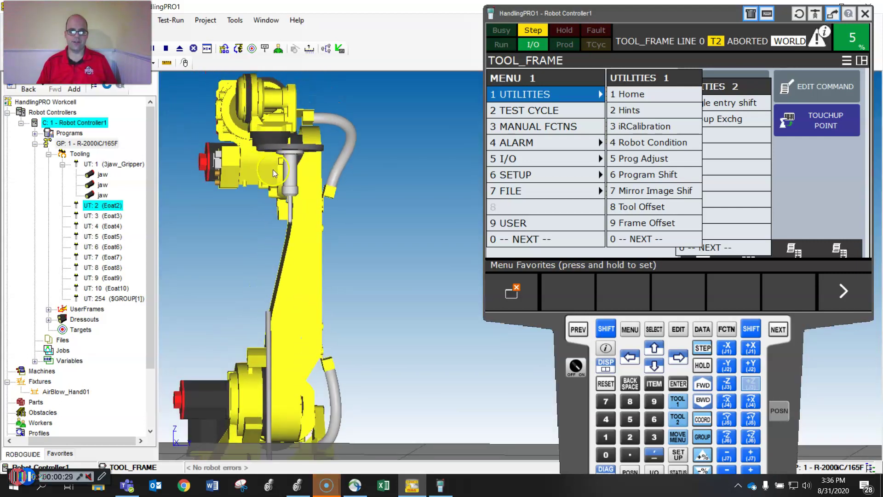
pyautogui.moveTo(272, 172); pyautogui.dragTo(343, 211, button='right')
pyautogui.moveTo(253, 243); pyautogui.dragTo(337, 241, button='right')
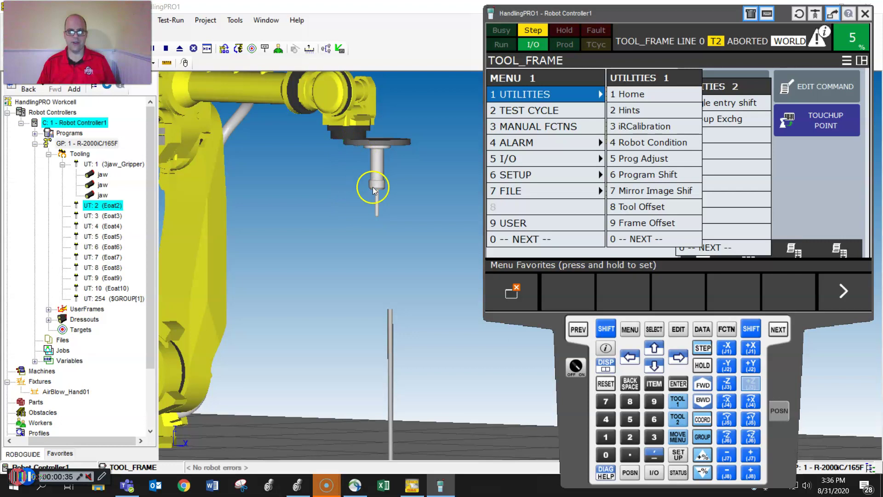
pyautogui.moveTo(369, 194); pyautogui.dragTo(377, 224, button='right')
pyautogui.scroll(5, 381, 238)
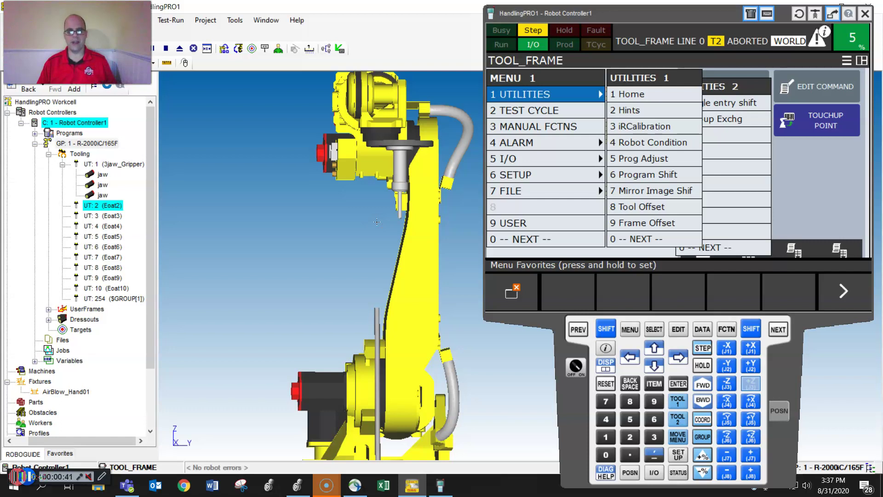
pyautogui.moveTo(374, 228); pyautogui.dragTo(392, 242, button='right')
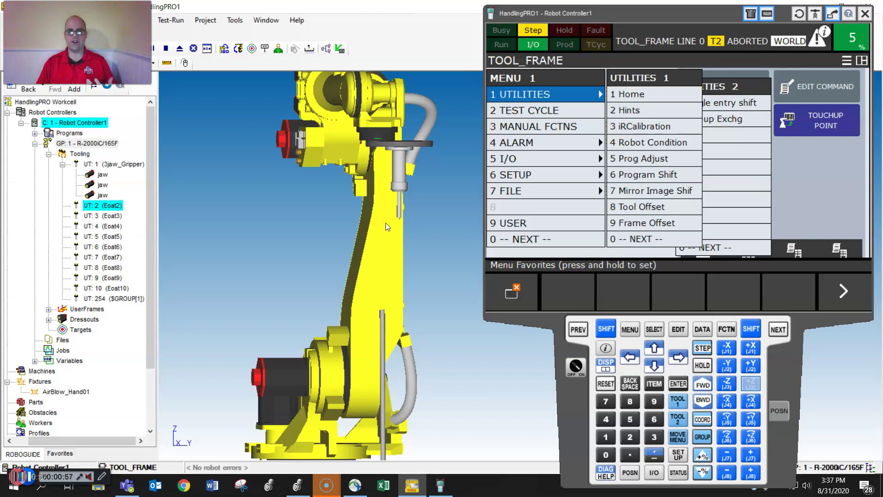
pyautogui.moveTo(394, 209); pyautogui.dragTo(321, 231, button='right')
pyautogui.moveTo(296, 291); pyautogui.dragTo(307, 274, button='right')
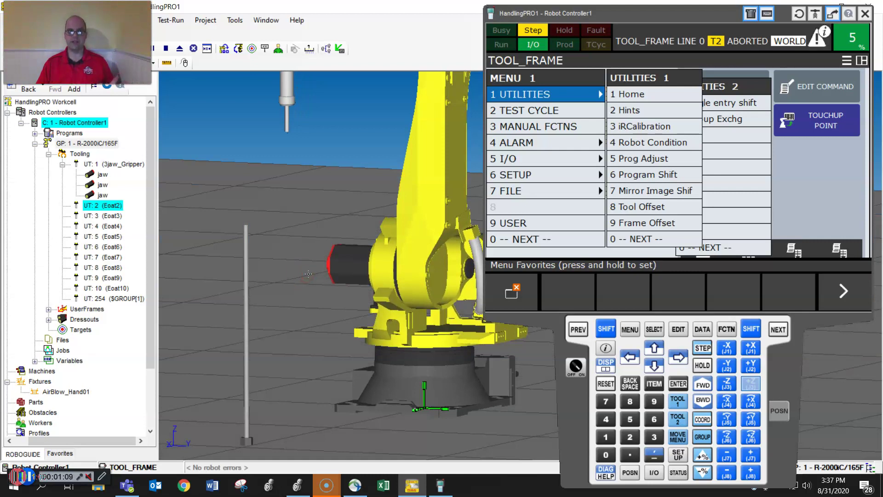
pyautogui.click(306, 284)
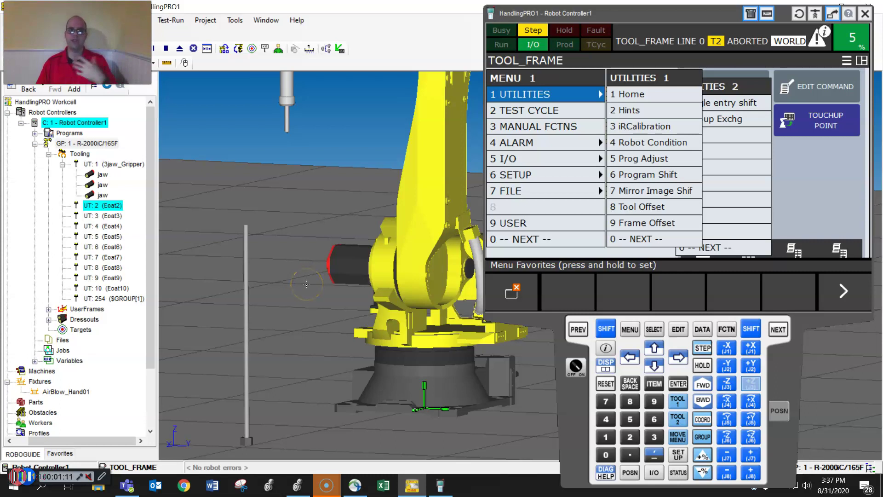
pyautogui.moveTo(266, 304); pyautogui.dragTo(251, 277)
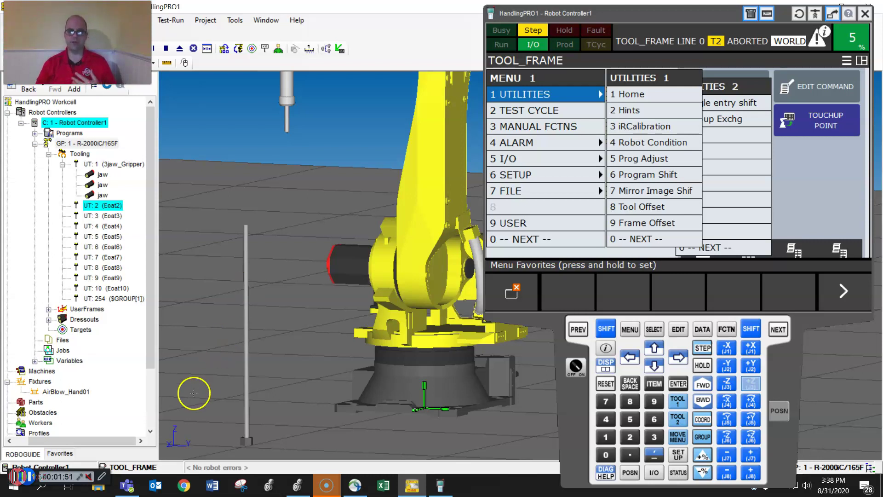
pyautogui.moveTo(286, 266); pyautogui.dragTo(325, 371, button='right')
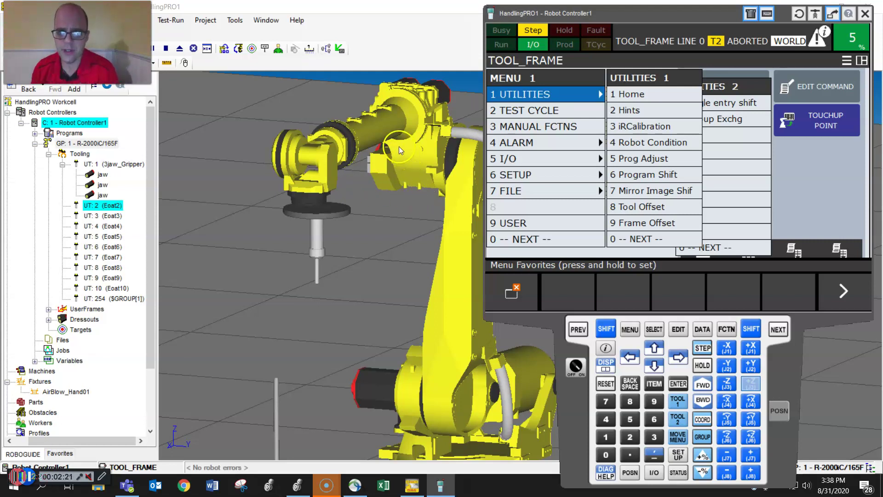
# Step: Open the Frames setup screen on the teach pendant
pyautogui.click(629, 330)
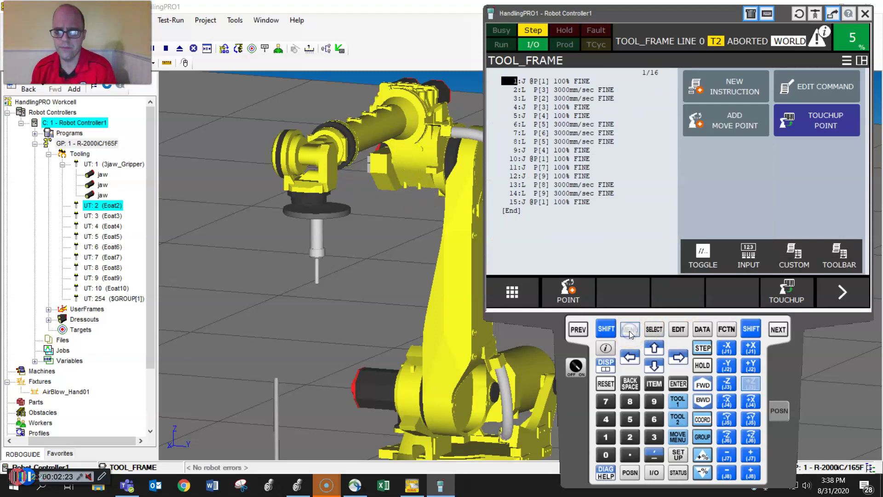
pyautogui.click(629, 330)
pyautogui.click(582, 176)
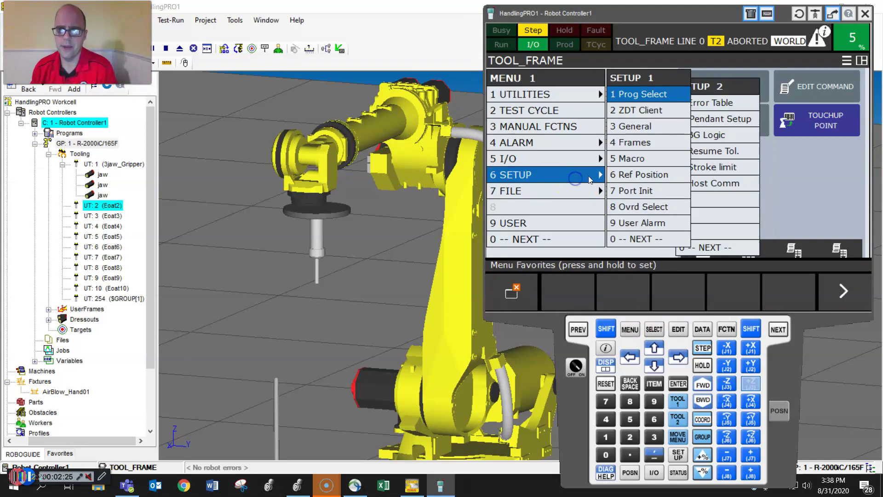
pyautogui.click(639, 144)
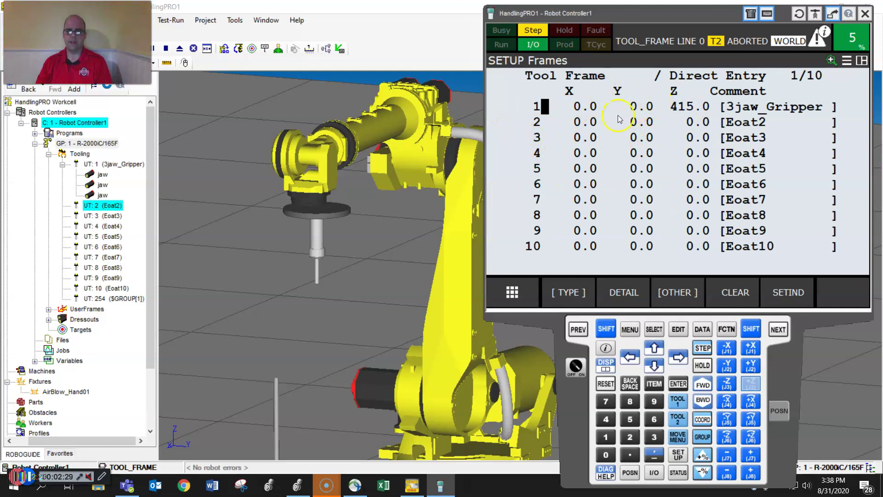
# Step: Select frame 3 (Eoat3) in the tool frame list and open its detail view
pyautogui.click(564, 140)
pyautogui.click(554, 109)
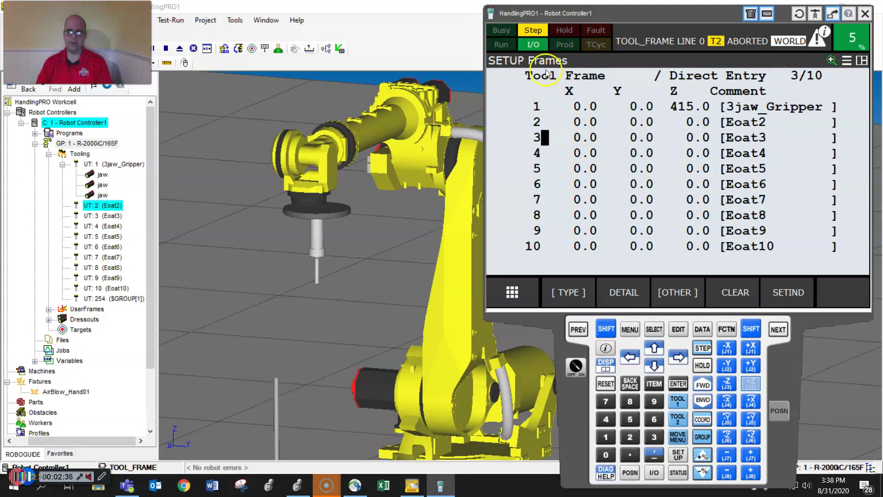
pyautogui.click(679, 293)
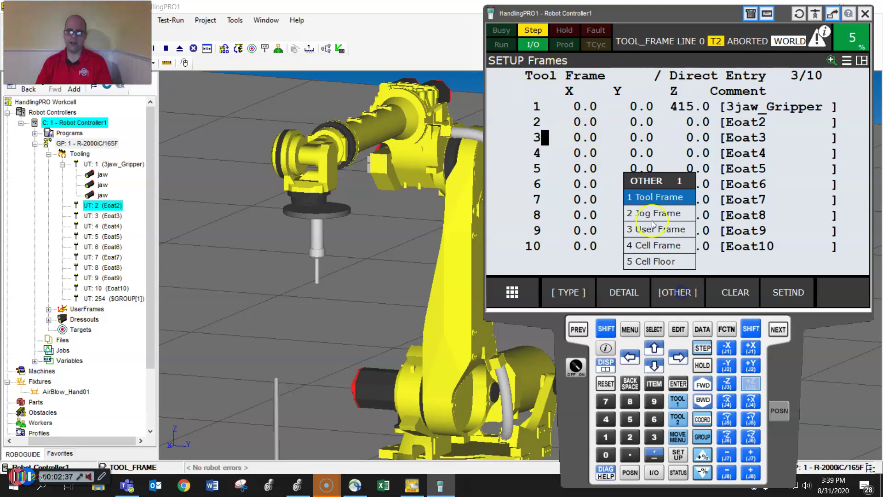
pyautogui.click(650, 202)
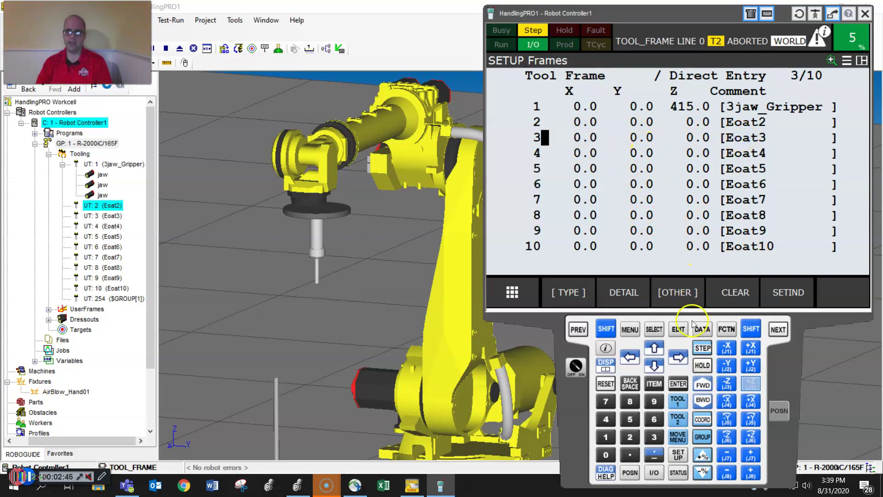
pyautogui.click(636, 292)
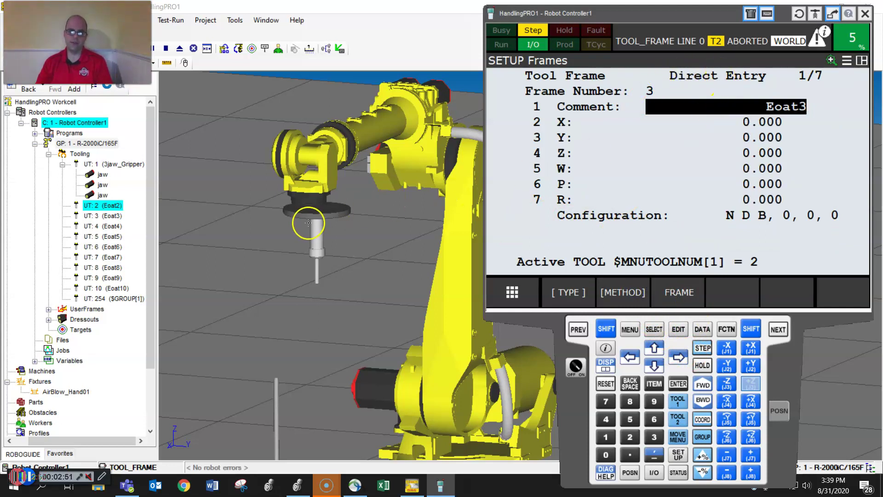
# Step: Set tool frame 3's Y offset to 2.3 and its Z offset to -4 by direct entry
pyautogui.click(755, 142)
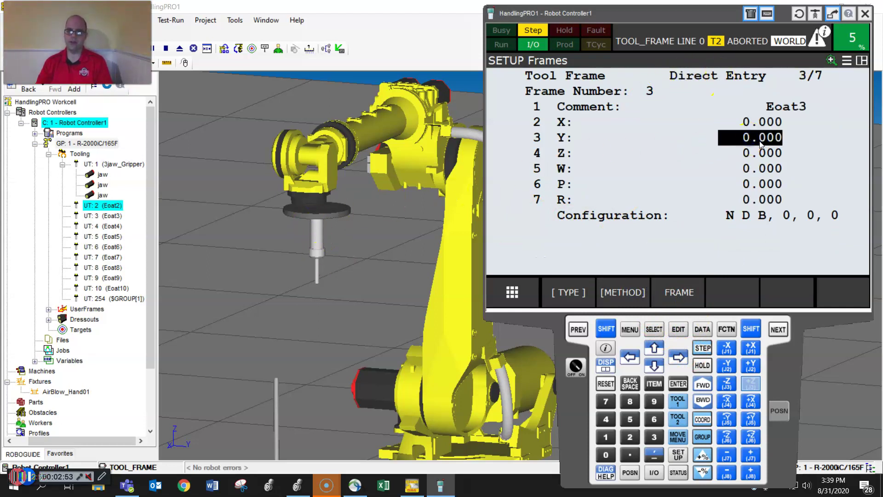
pyautogui.write('2.3')
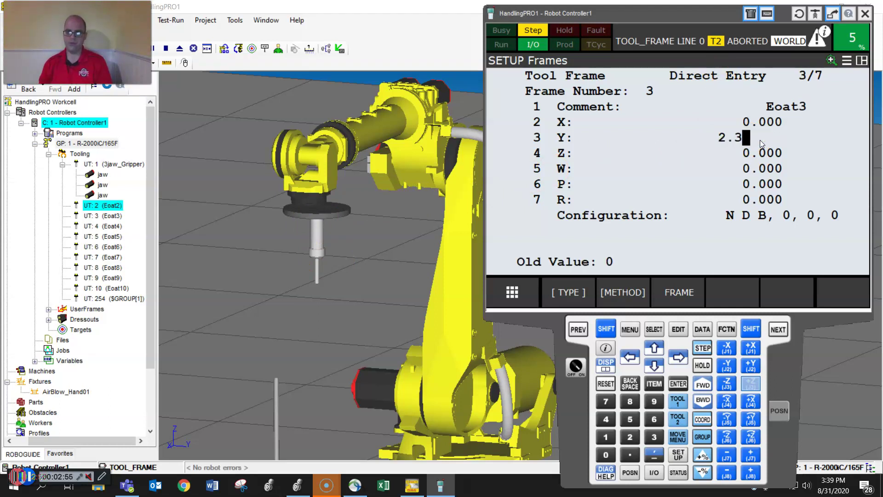
pyautogui.press('Return')
pyautogui.click(757, 153)
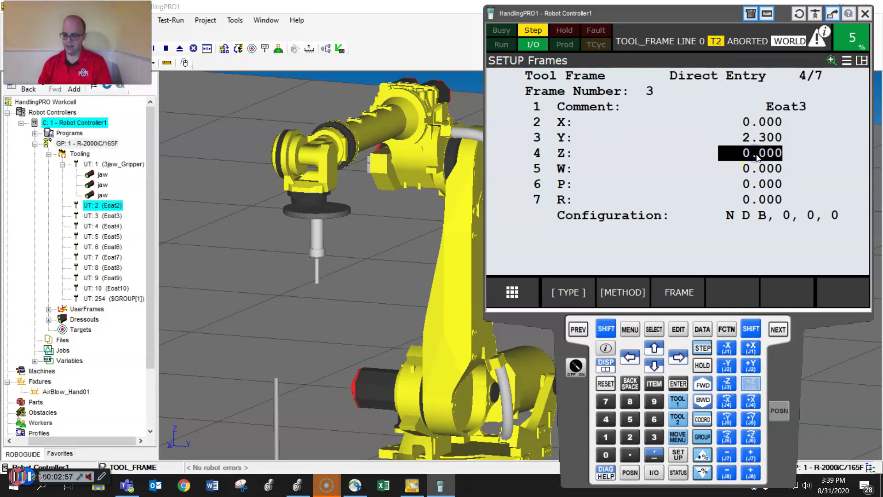
pyautogui.write('-4')
pyautogui.press('Return')
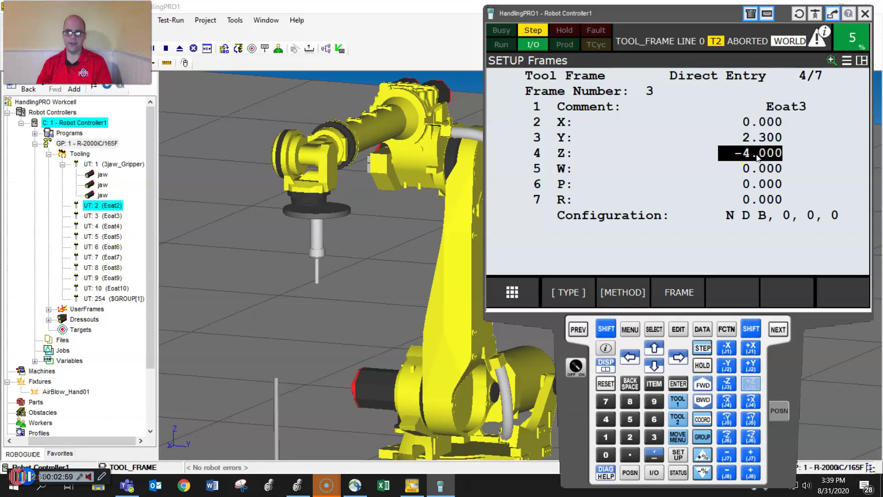
# Step: Reset the Z and Y offsets of tool frame 3 to 0
pyautogui.click(717, 159)
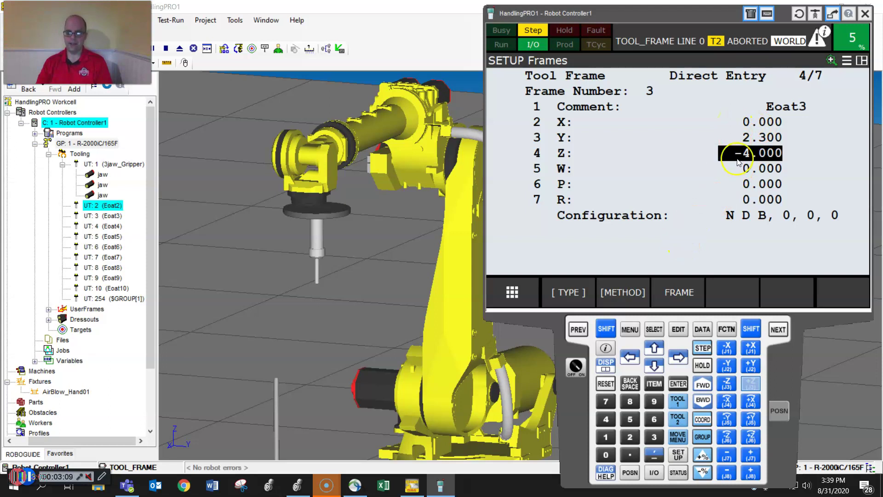
pyautogui.write('0')
pyautogui.press('Return')
pyautogui.write('0')
pyautogui.press('Return')
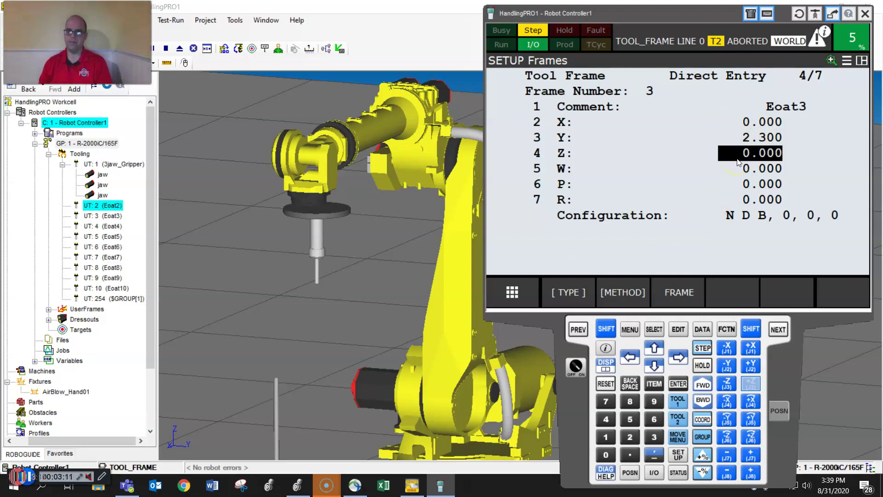
pyautogui.press('Up')
pyautogui.write('0')
pyautogui.press('Return')
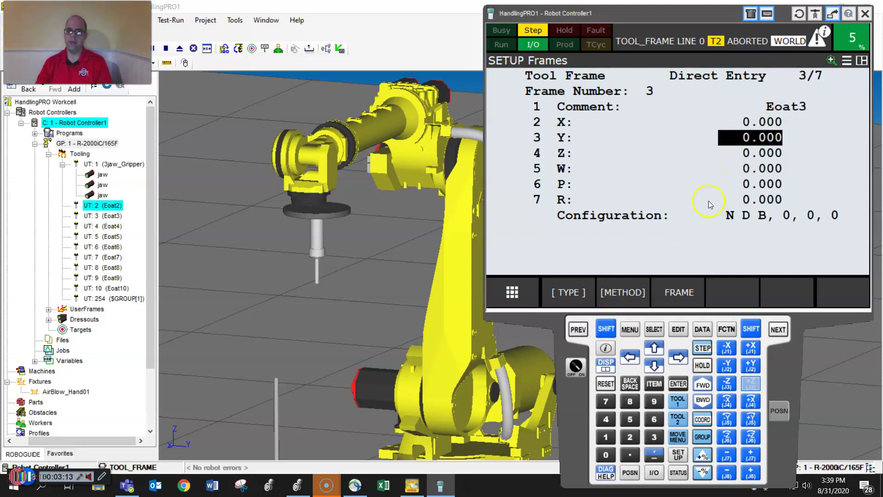
# Step: Switch tool frame 3 to the Three Point method and set its comment to DountPlunger
pyautogui.click(619, 292)
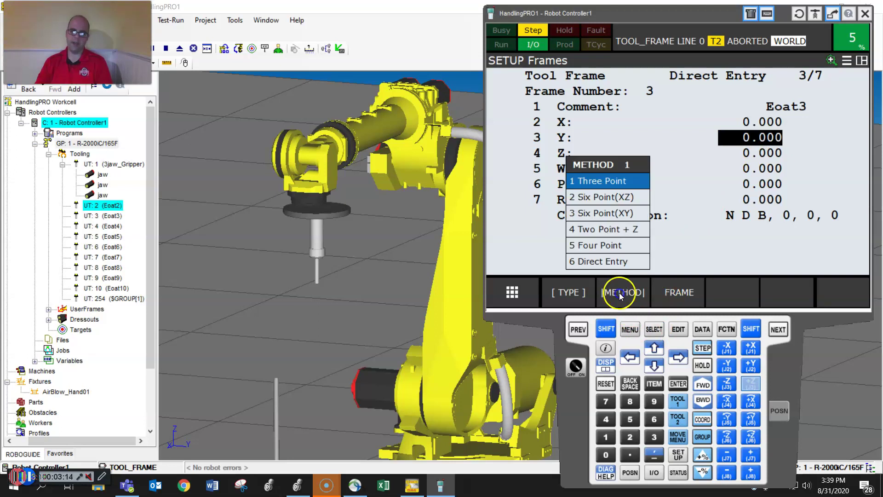
pyautogui.click(600, 182)
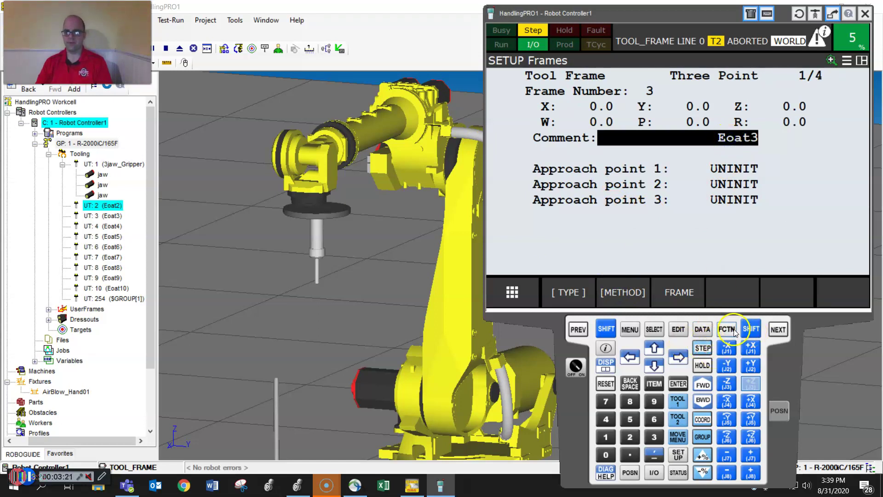
pyautogui.click(680, 384)
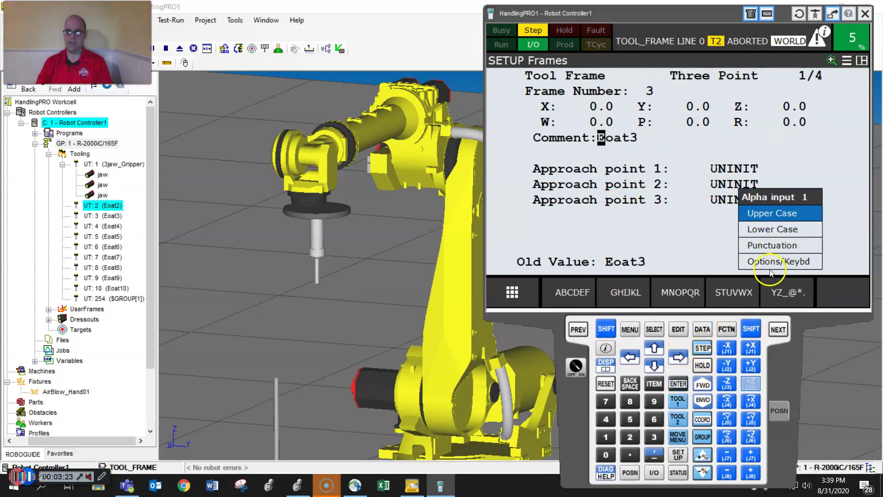
pyautogui.click(790, 262)
pyautogui.click(787, 292)
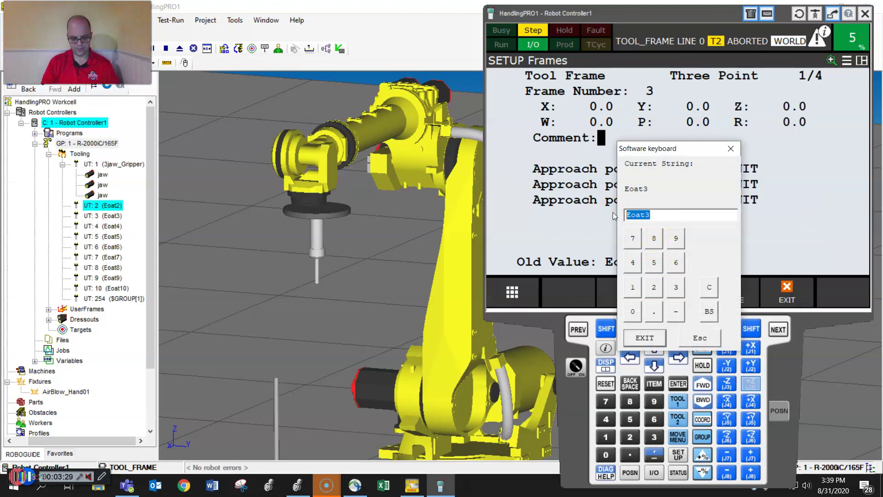
pyautogui.write('D')
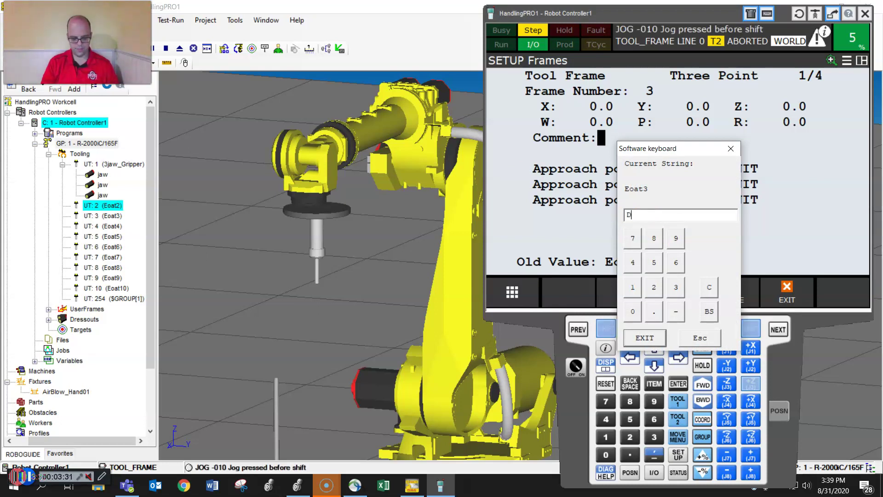
pyautogui.write('ountP')
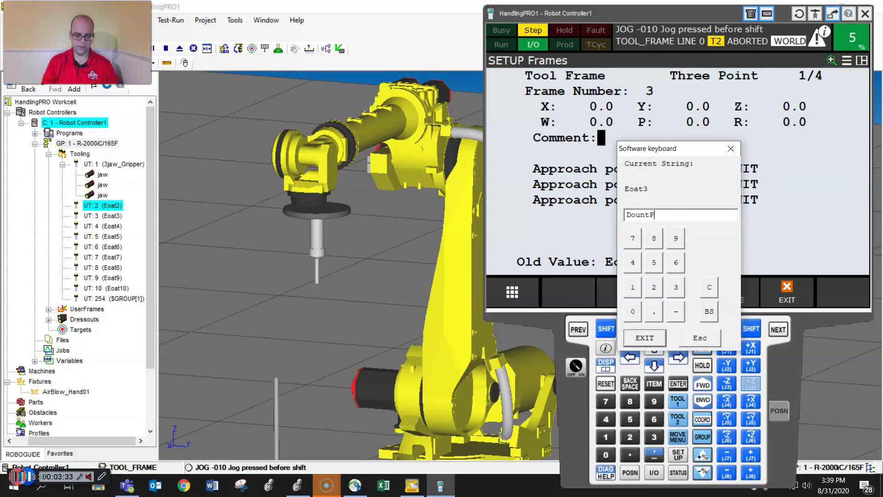
pyautogui.write('Lu')
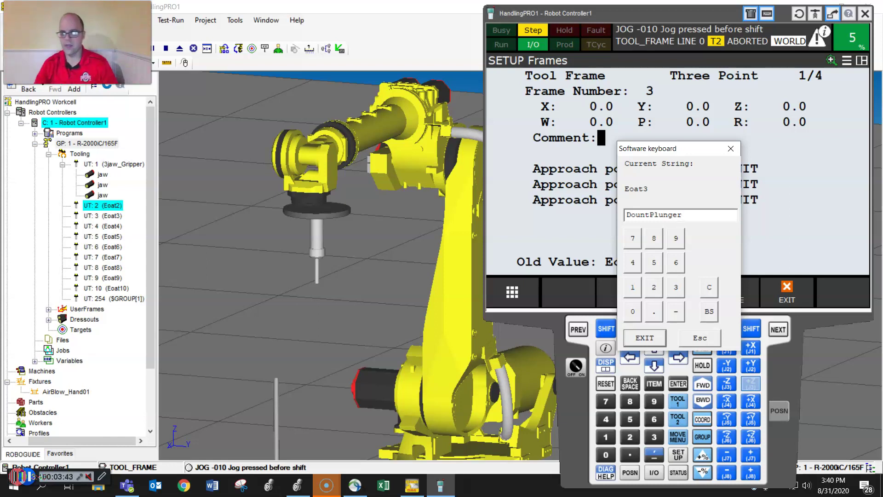
pyautogui.press('Return')
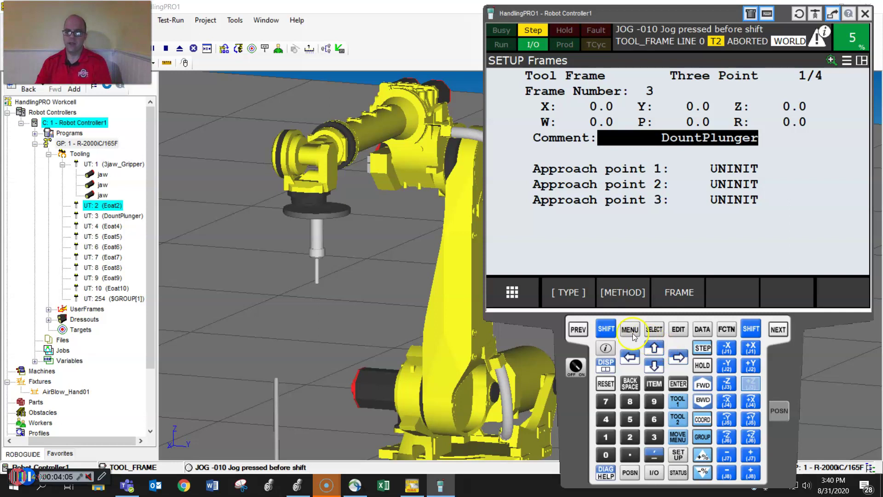
# Step: Step the TOOL_FRAME program forward through line 3 to bring the plunger tip to the pointer fixture's tip
pyautogui.click(603, 326)
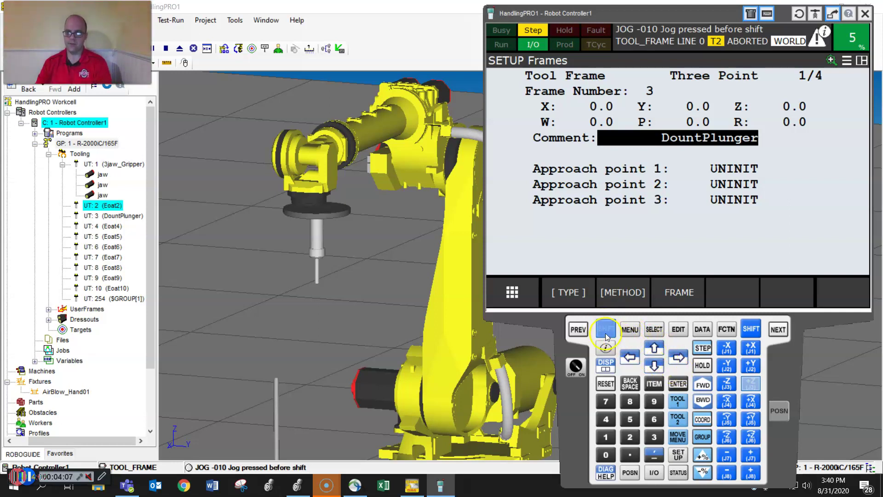
pyautogui.click(701, 385)
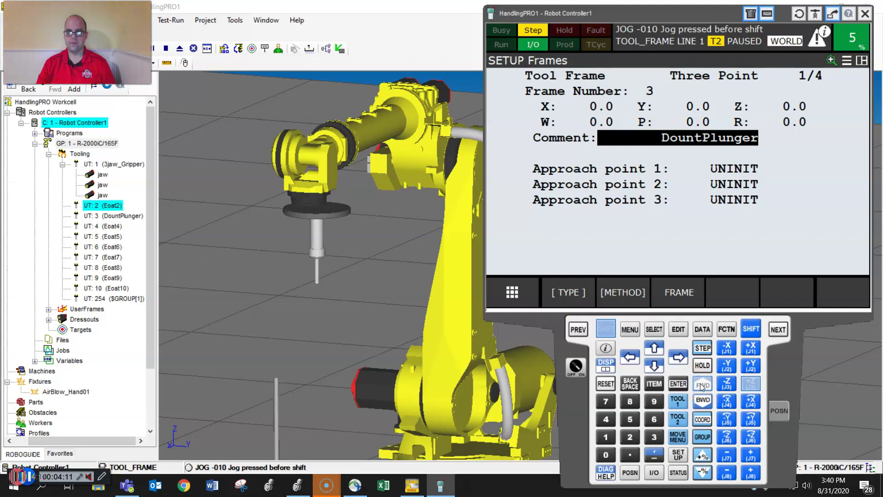
pyautogui.click(701, 384)
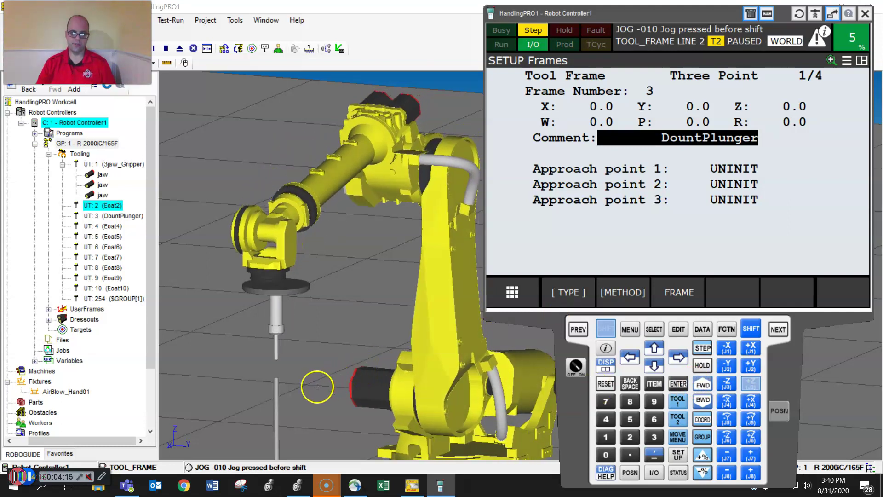
pyautogui.click(700, 385)
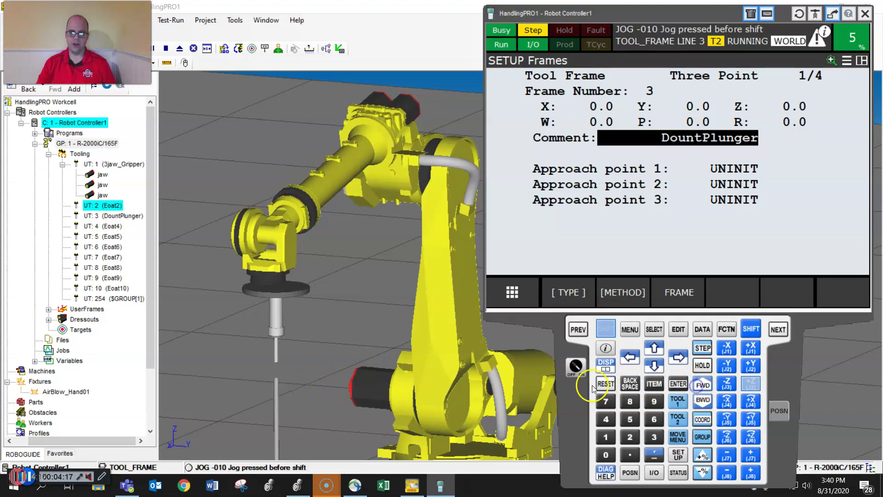
pyautogui.scroll(10, 285, 402)
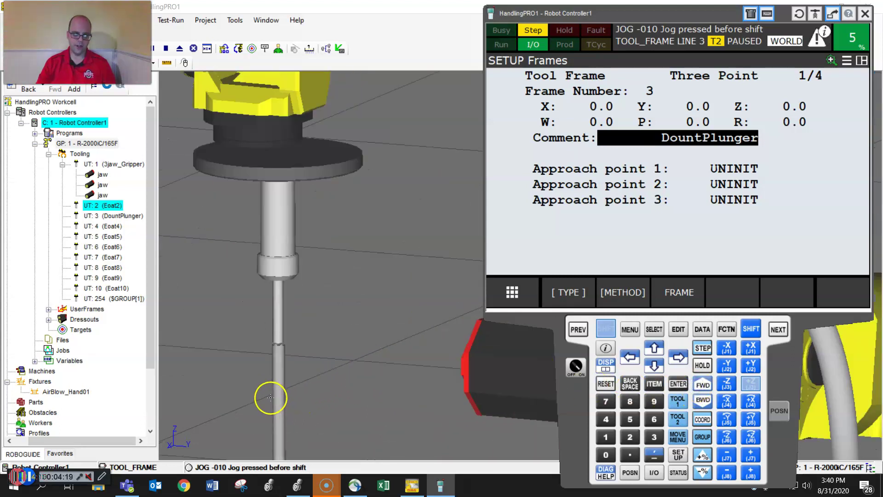
# Step: Check the plunger tip's alignment with the pointer fixture and record the pose as approach point 1 of tool frame 3
pyautogui.scroll(10, 350, 381)
pyautogui.moveTo(349, 343); pyautogui.dragTo(369, 322, button='right')
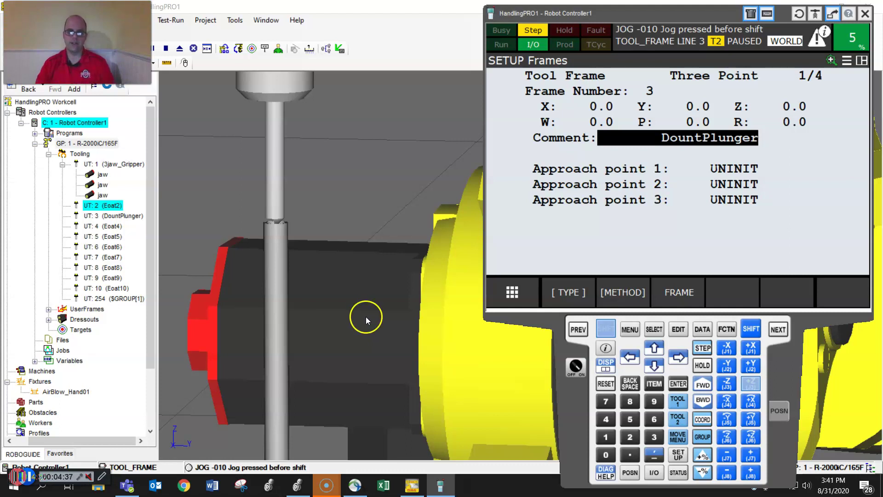
pyautogui.moveTo(365, 312)
pyautogui.mouseDown(button='right')
pyautogui.moveTo(366, 339)
pyautogui.moveTo(366, 324)
pyautogui.mouseUp(button='right')
pyautogui.scroll(-5, 365, 324)
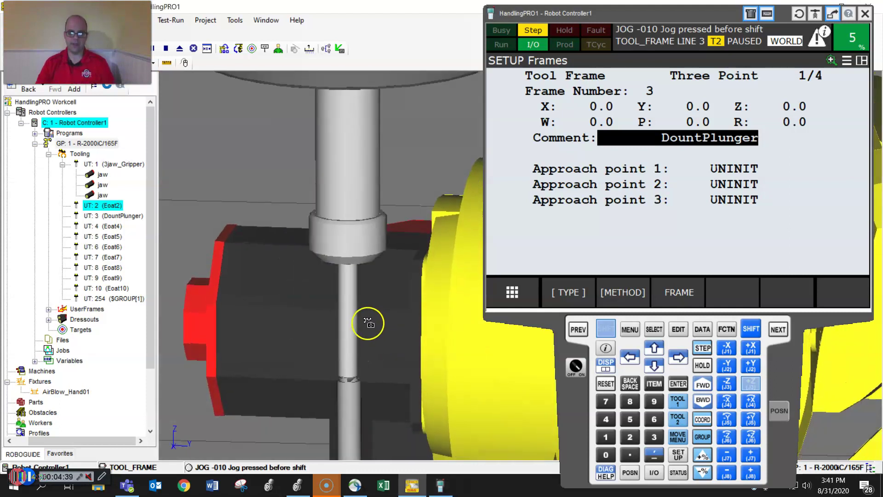
pyautogui.moveTo(344, 247); pyautogui.dragTo(74, 307, button='right')
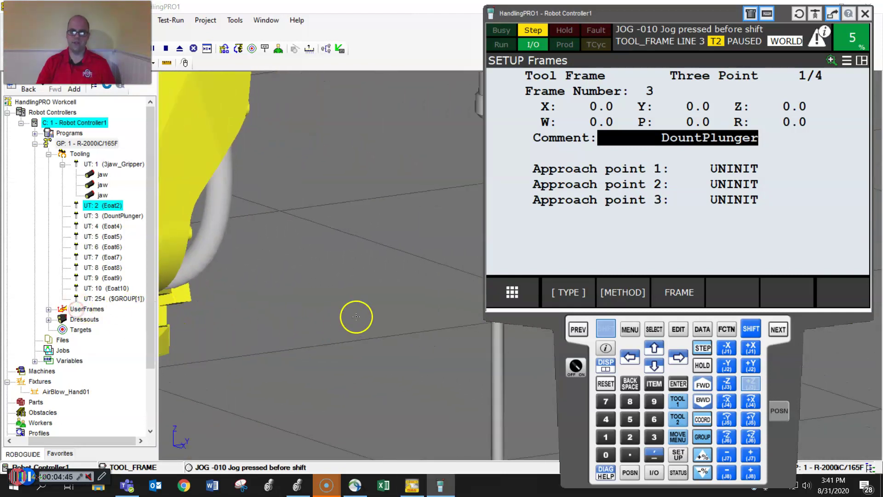
pyautogui.moveTo(371, 316); pyautogui.dragTo(296, 309, button='right')
pyautogui.scroll(-3, 294, 299)
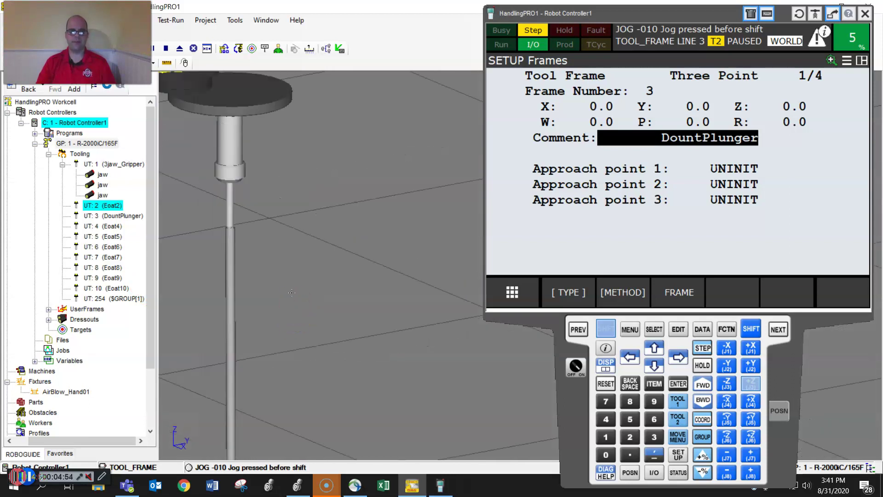
pyautogui.click(641, 166)
pyautogui.keyDown('shift'); pyautogui.click(789, 294); pyautogui.keyUp('shift')
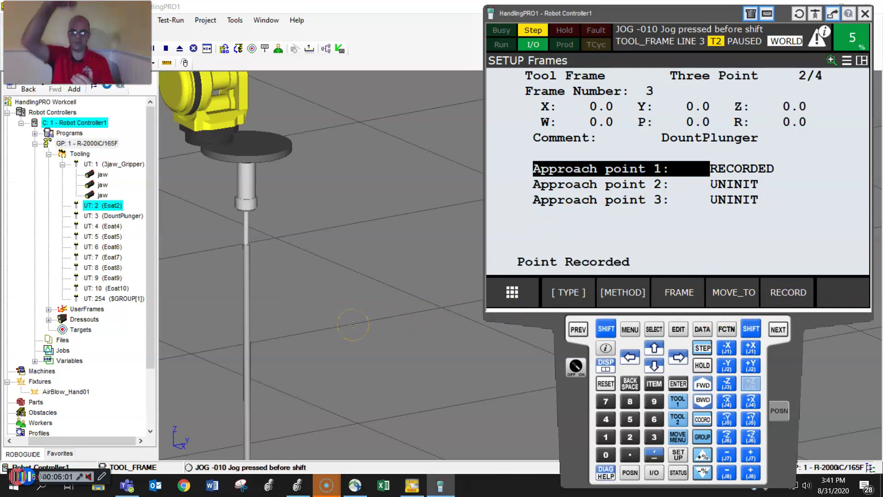
# Step: Step the TOOL_FRAME program forward through lines 4 and 5 to retract the plunger from the pointer and tilt it to a new orientation
pyautogui.moveTo(335, 255); pyautogui.dragTo(446, 293, button='right')
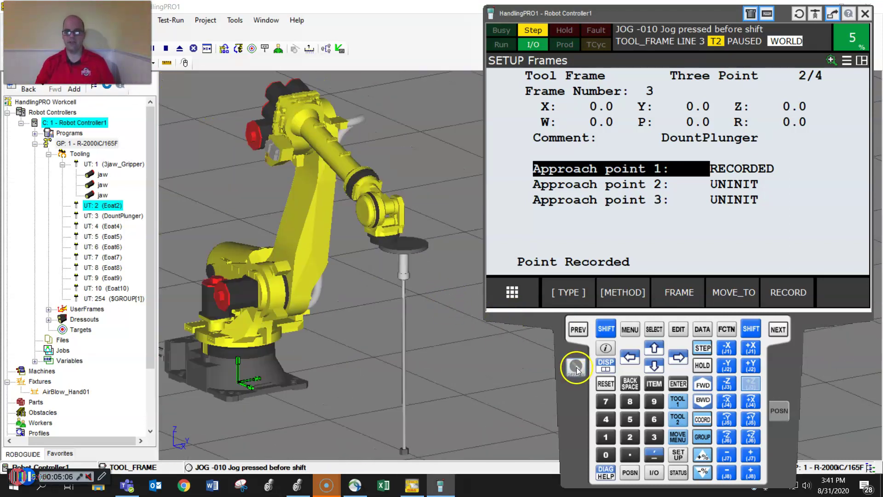
pyautogui.click(576, 367)
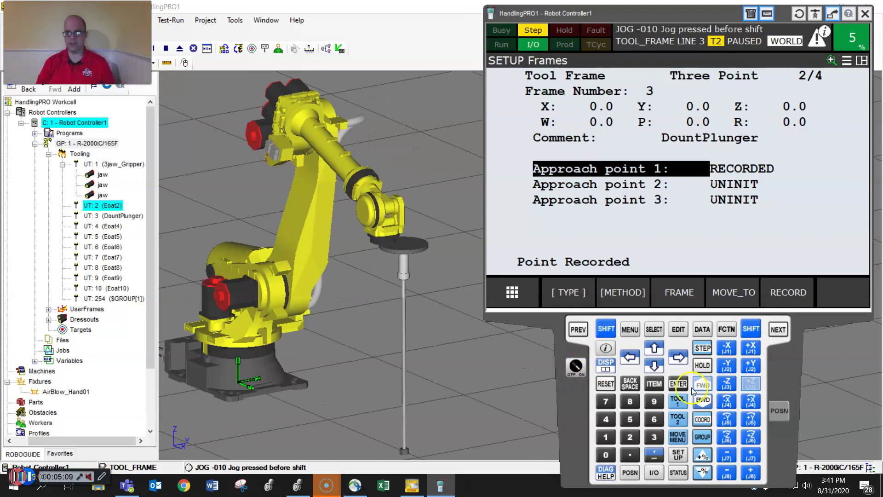
pyautogui.click(706, 397)
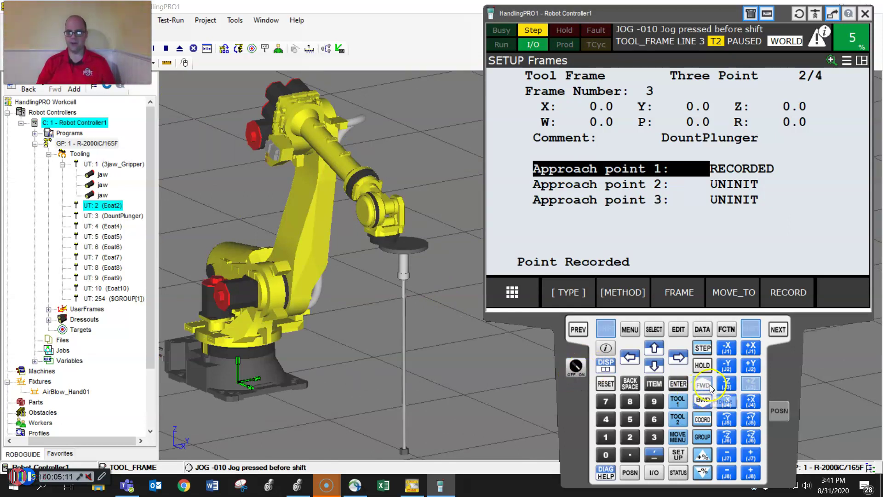
pyautogui.click(711, 388)
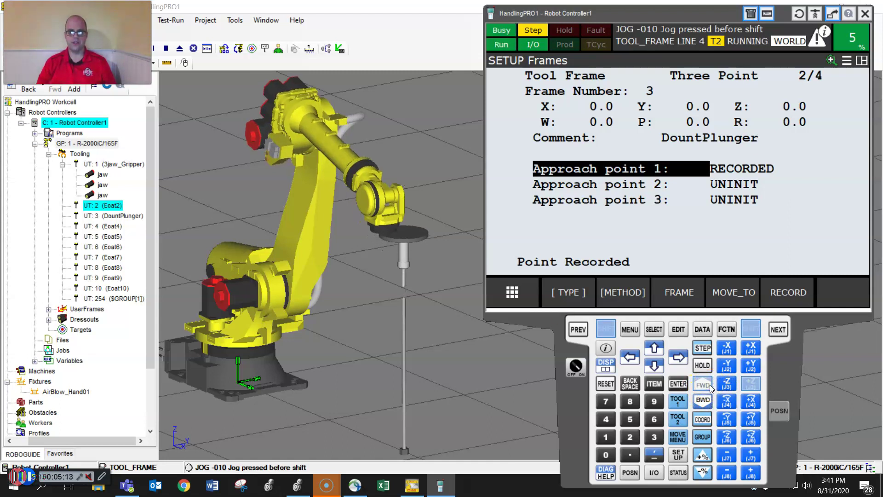
pyautogui.click(711, 386)
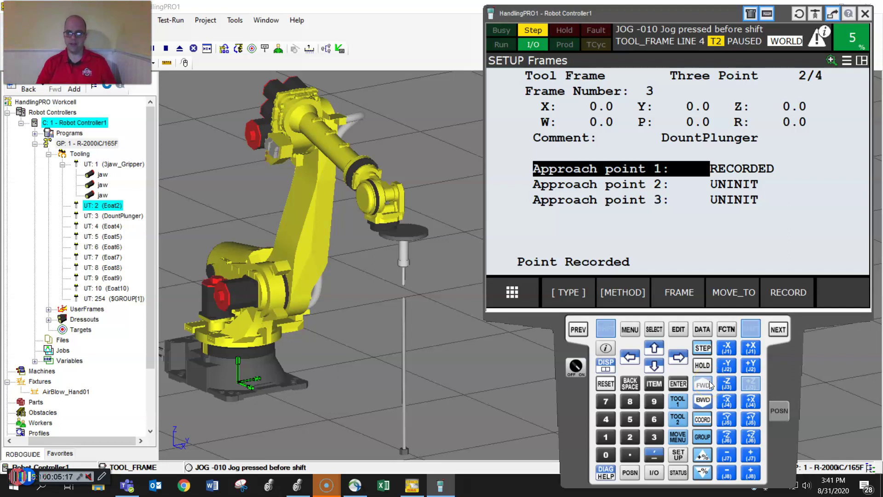
pyautogui.keyDown('shift'); pyautogui.click(711, 385); pyautogui.keyUp('shift')
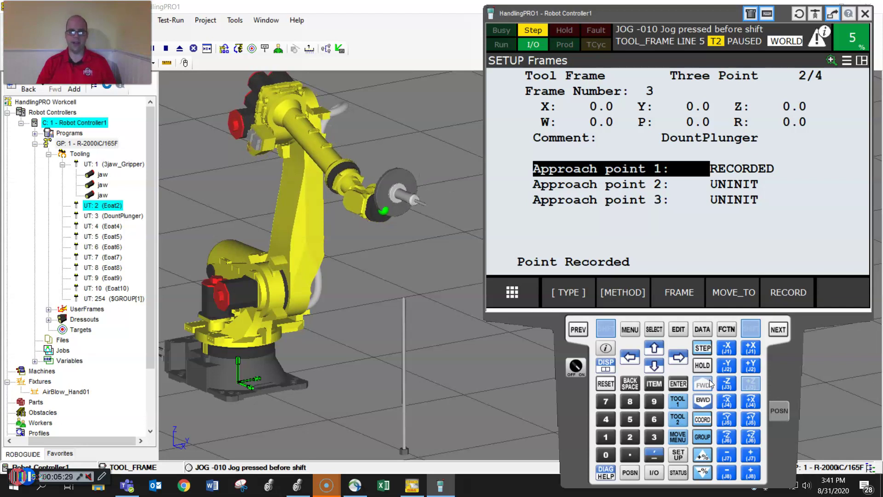
# Step: Step the program forward through lines 6 and 7 to bring the tilted plunger's tip to the pointer tip
pyautogui.moveTo(453, 385); pyautogui.dragTo(436, 365, button='right')
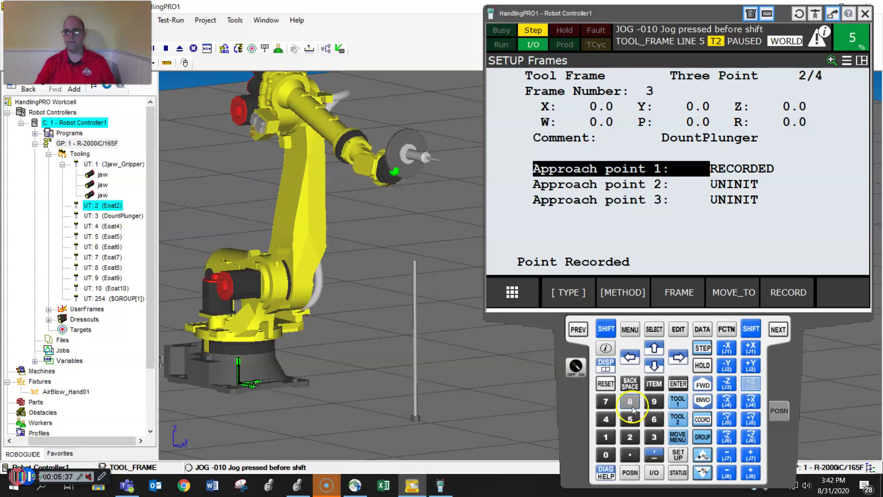
pyautogui.click(700, 390)
pyautogui.press('shift')
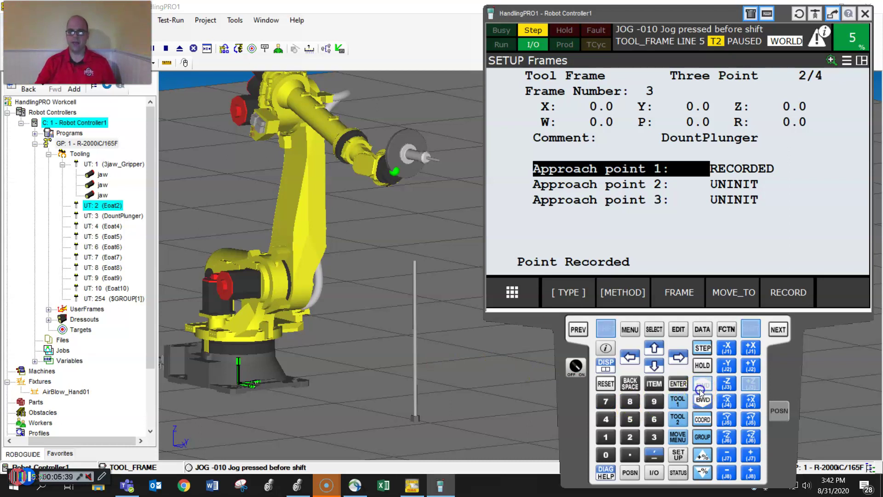
pyautogui.click(700, 389)
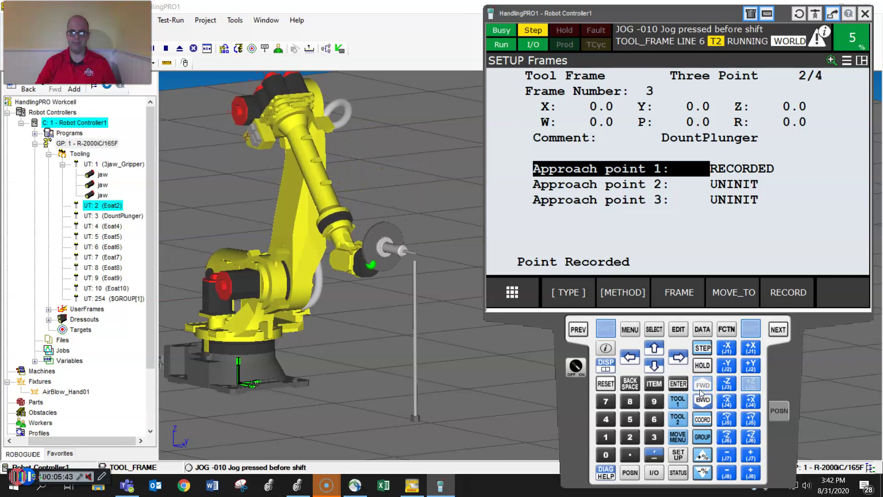
pyautogui.click(699, 389)
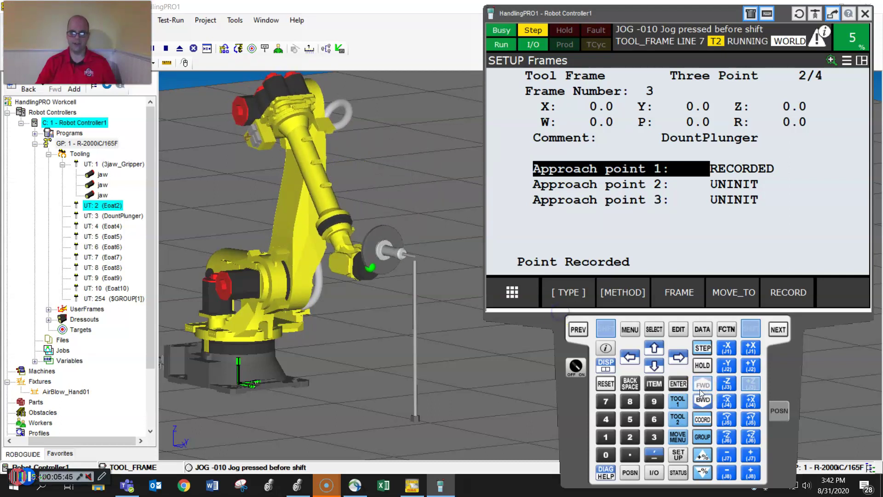
pyautogui.press('shift')
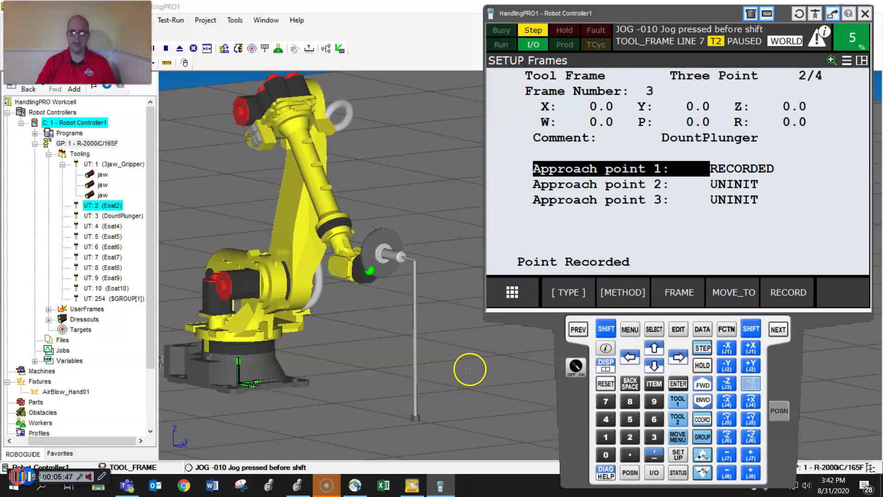
# Step: Check the tilted plunger's contact with the pointer tip and record the pose as approach point 2
pyautogui.keyDown('shift'); pyautogui.scroll(5, 465, 359); pyautogui.keyUp('shift')
pyautogui.scroll(-3, 419, 330)
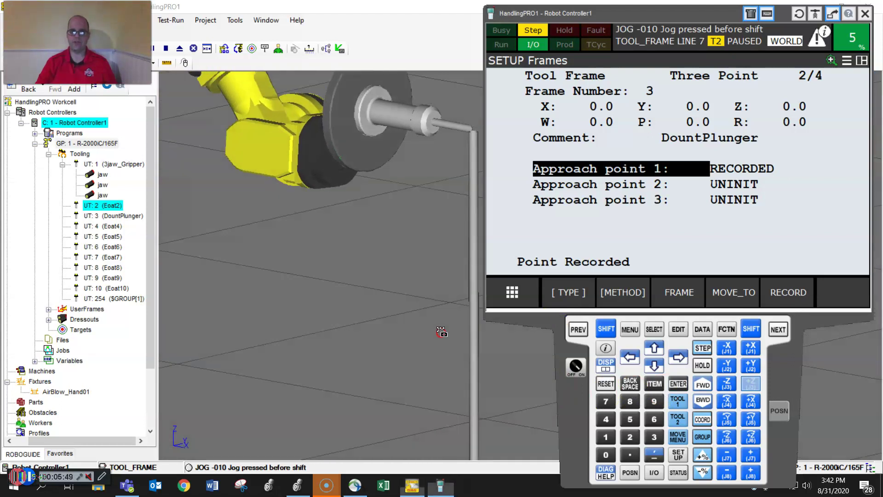
pyautogui.scroll(3, 407, 335)
pyautogui.scroll(-5, 400, 336)
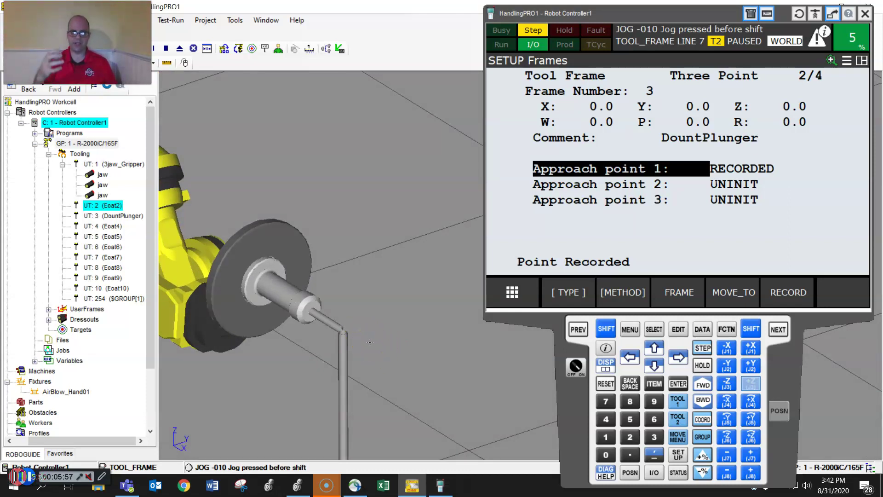
pyautogui.moveTo(451, 319); pyautogui.dragTo(435, 303)
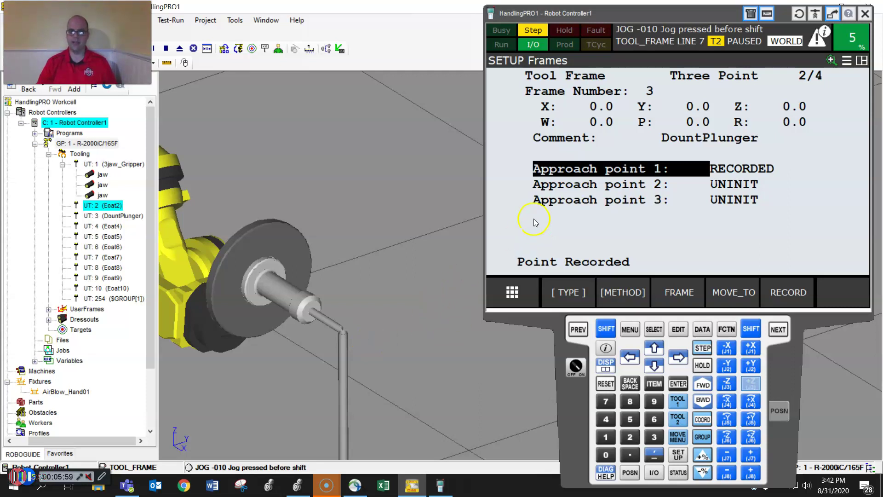
pyautogui.click(551, 186)
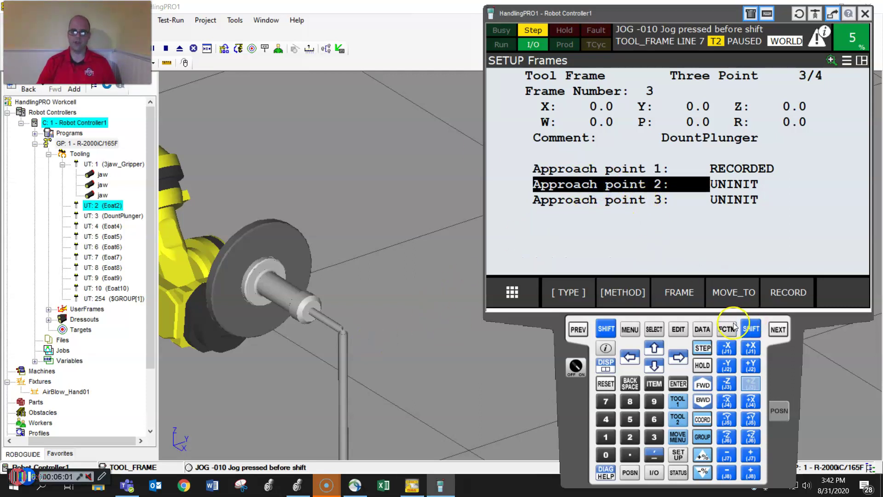
pyautogui.click(749, 328)
pyautogui.click(778, 292)
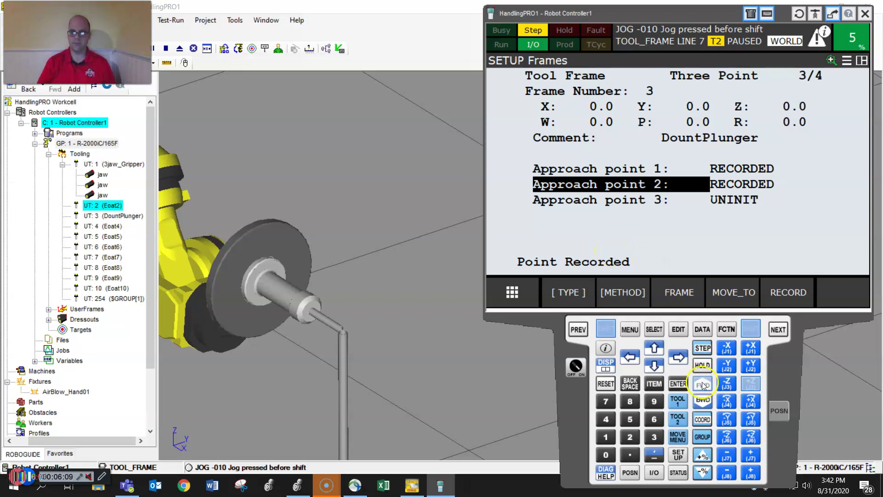
# Step: Step the program forward through lines 8 to 11 to back the plunger off the pointer and swing the wrist to a third orientation
pyautogui.scroll(-2, 446, 310)
pyautogui.click(606, 328)
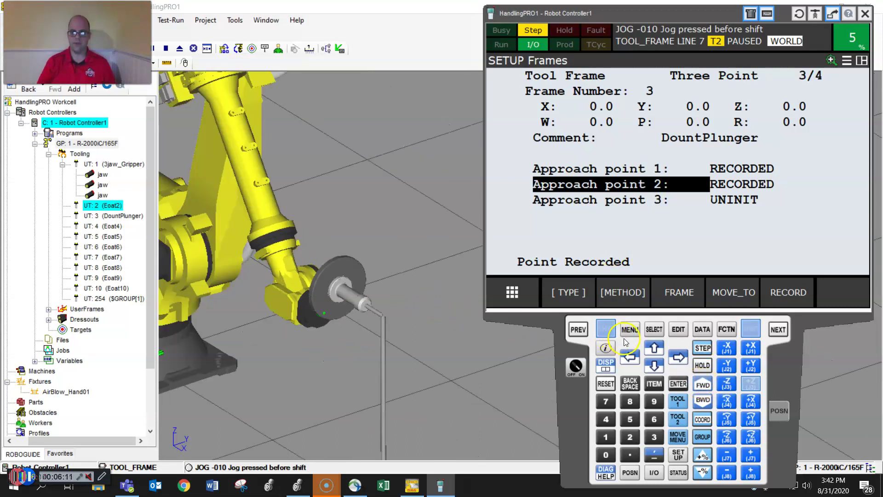
pyautogui.click(702, 385)
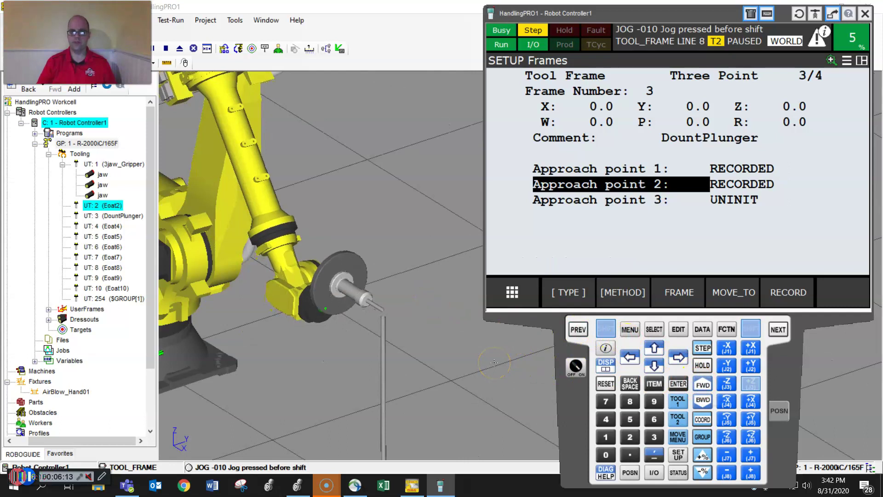
pyautogui.click(703, 384)
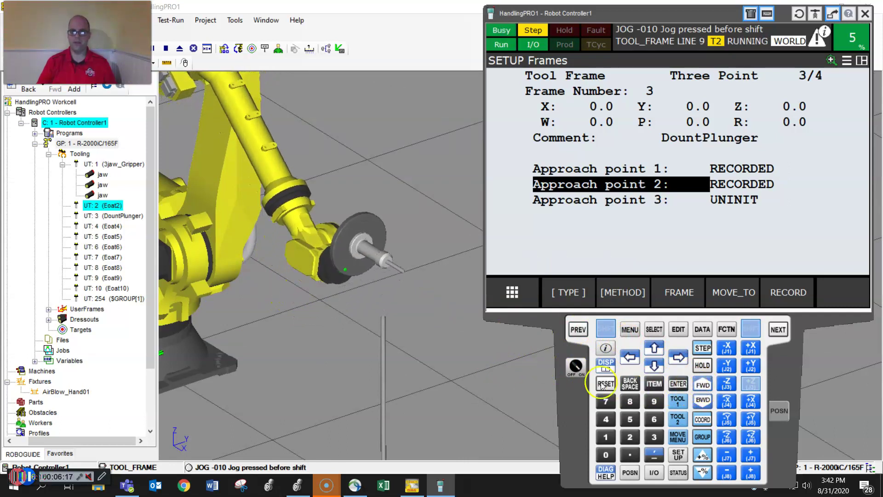
pyautogui.scroll(-3, 542, 361)
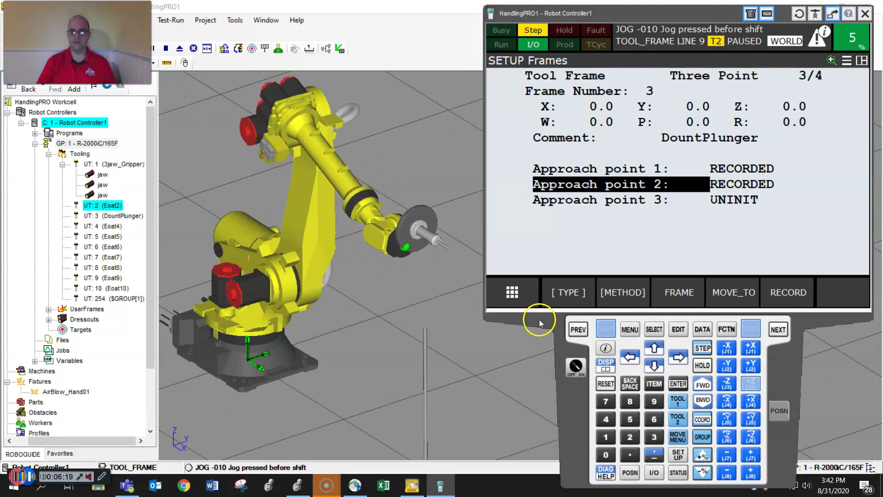
pyautogui.click(702, 385)
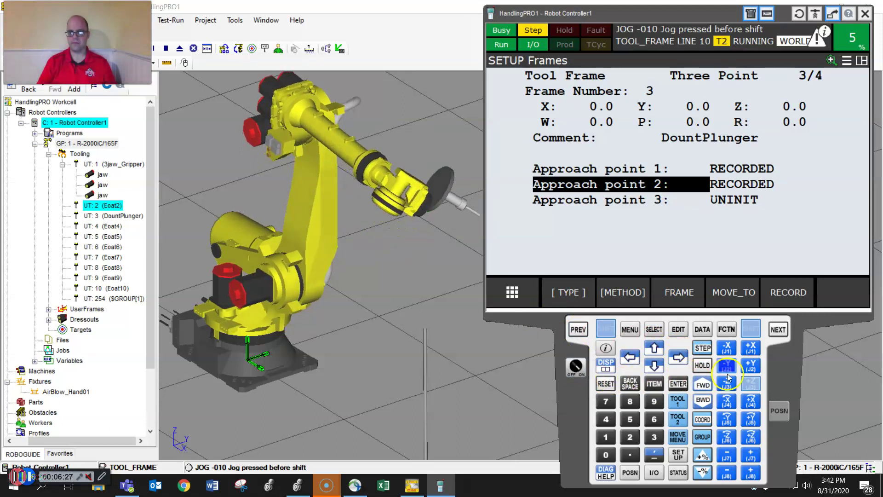
pyautogui.click(704, 386)
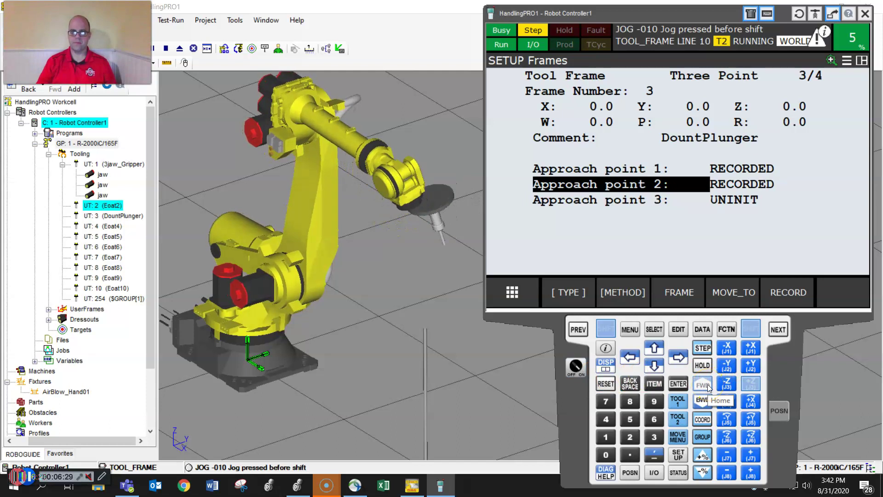
pyautogui.click(707, 385)
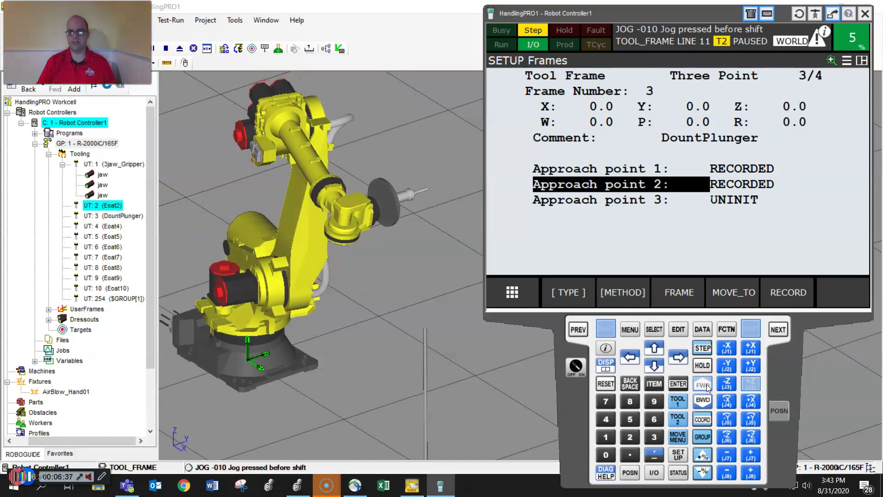
# Step: Step the program forward through lines 12 and 13 to bring the plunger tip to the pointer in the third orientation
pyautogui.click(707, 387)
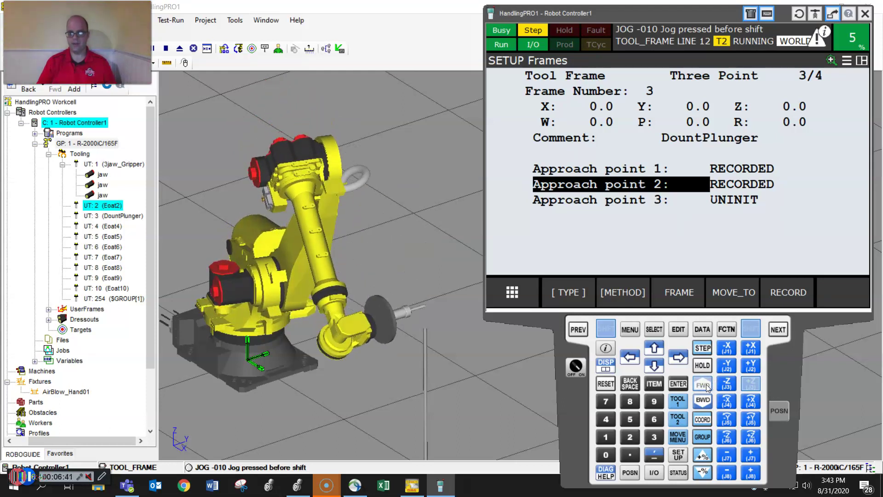
pyautogui.click(707, 387)
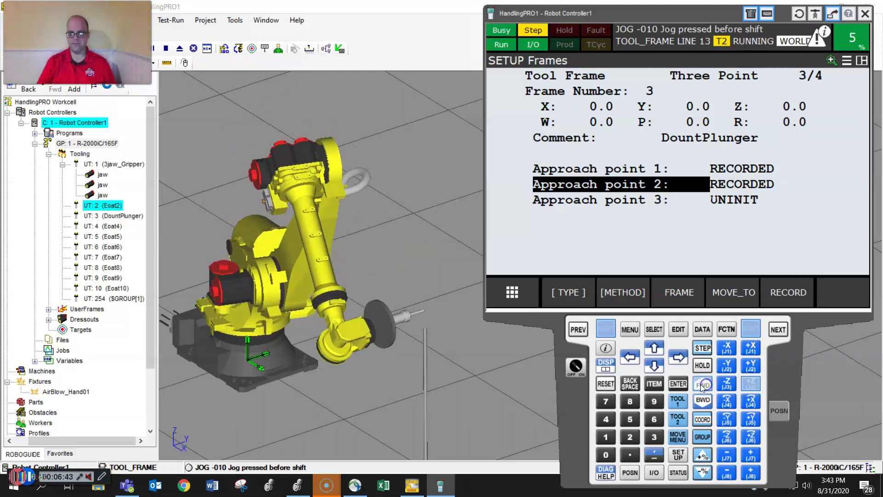
pyautogui.press('shift')
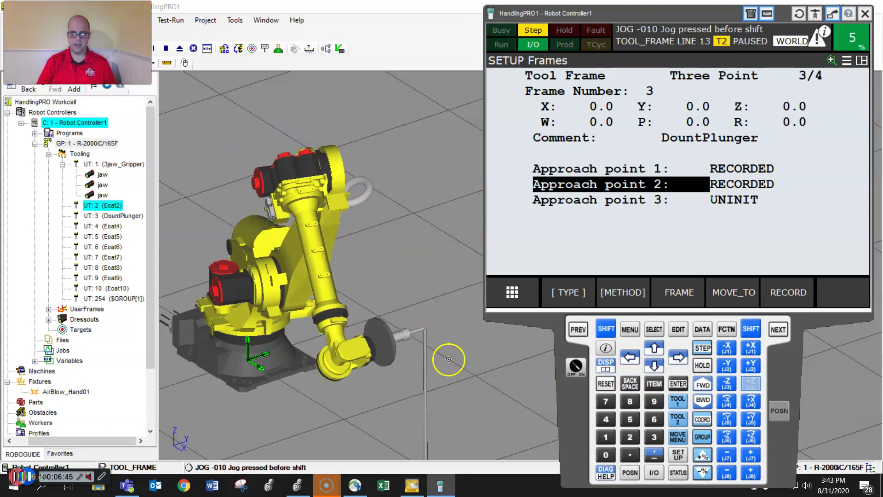
# Step: Check the tip contact in the third orientation and record it as approach point 3 to calculate tool frame 3
pyautogui.keyDown('shift'); pyautogui.scroll(10, 446, 357); pyautogui.keyUp('shift')
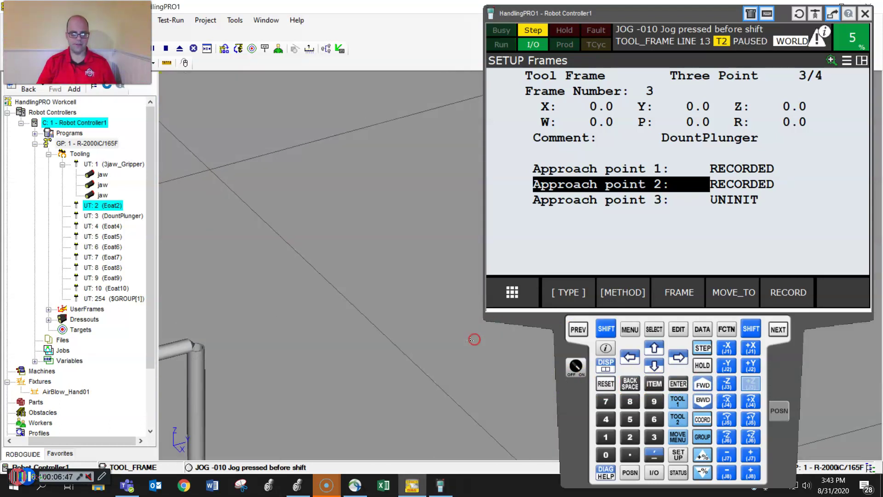
pyautogui.keyDown('ctrl'); pyautogui.moveTo(457, 345); pyautogui.dragTo(399, 215, button='right'); pyautogui.keyUp('ctrl')
pyautogui.scroll(-3, 432, 340)
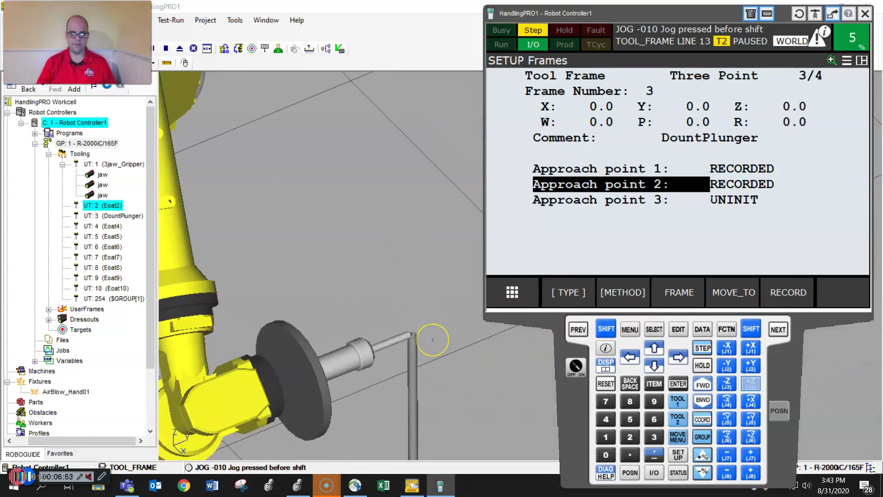
pyautogui.click(644, 205)
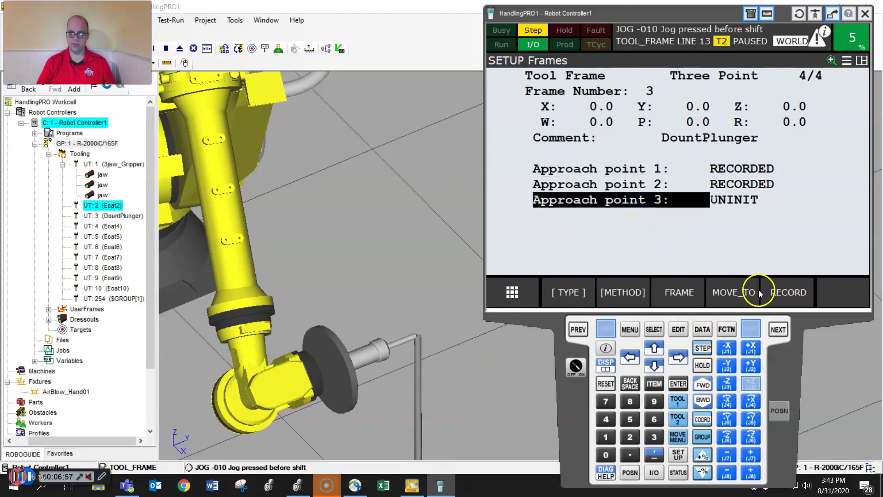
pyautogui.keyDown('shift'); pyautogui.click(787, 291); pyautogui.keyUp('shift')
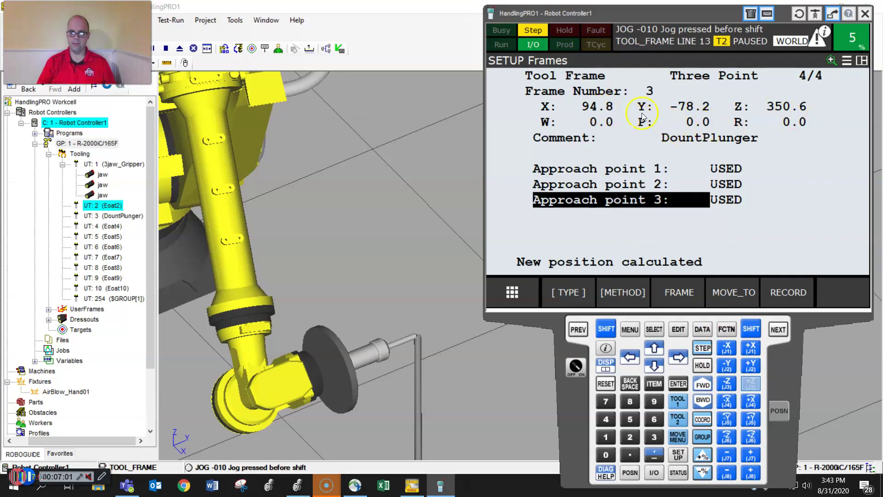
# Step: Step the program forward through lines 14 and 15 to back the plunger off the pointer and return it above the fixture
pyautogui.click(705, 386)
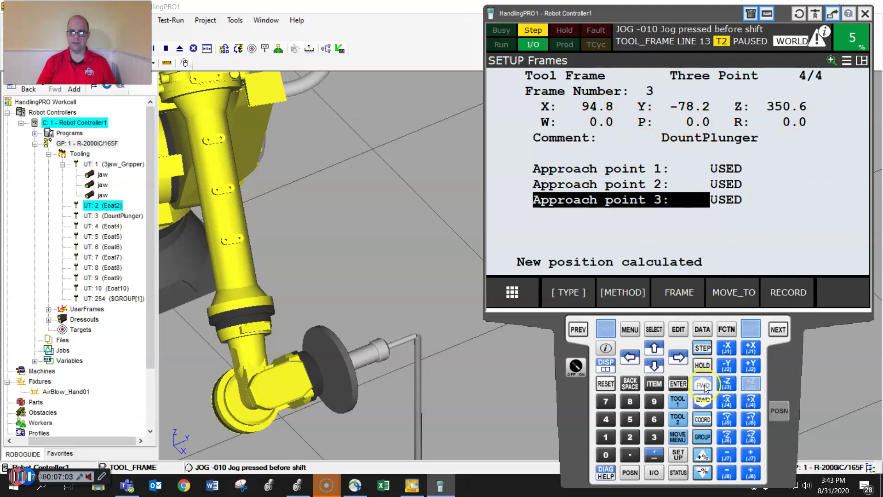
pyautogui.keyDown('shift'); pyautogui.click(705, 386); pyautogui.keyUp('shift')
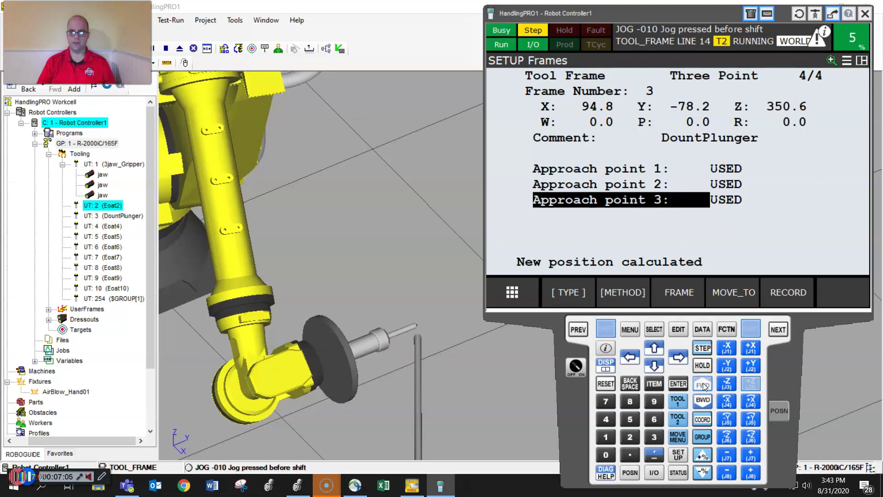
pyautogui.keyDown('shift'); pyautogui.click(702, 386); pyautogui.keyUp('shift')
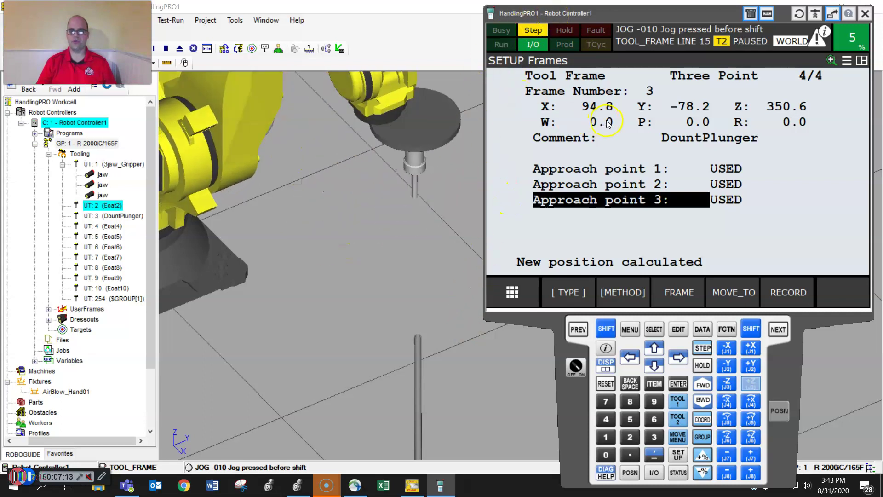
# Step: Make tool frame 3 the active tool in the jog coordinate settings
pyautogui.scroll(-3, 462, 149)
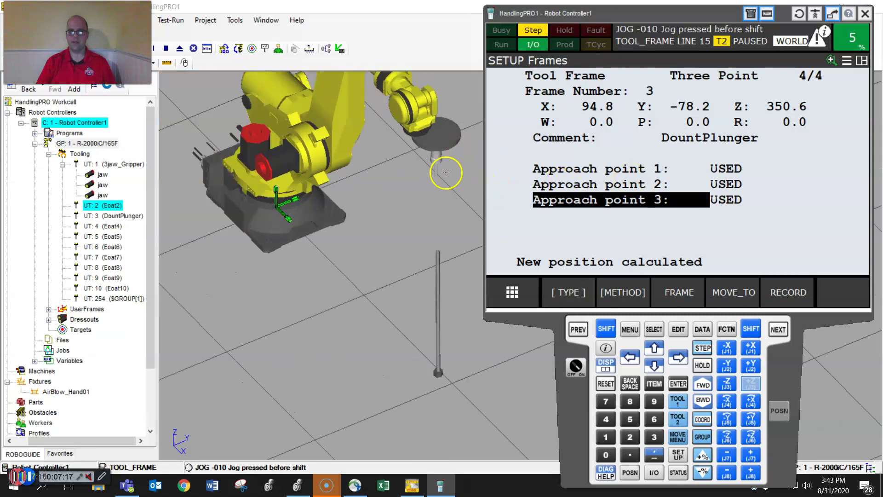
pyautogui.moveTo(354, 142); pyautogui.dragTo(397, 252, button='right')
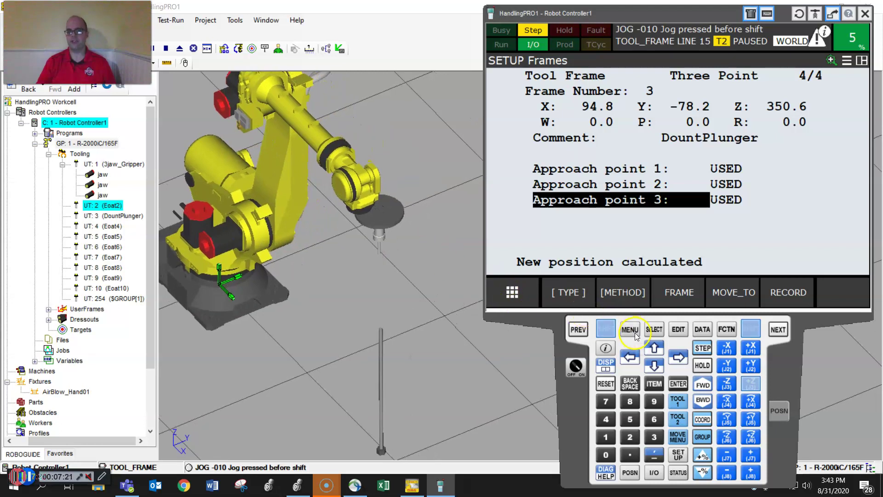
pyautogui.click(678, 384)
pyautogui.keyDown('shift'); pyautogui.click(702, 419); pyautogui.keyUp('shift')
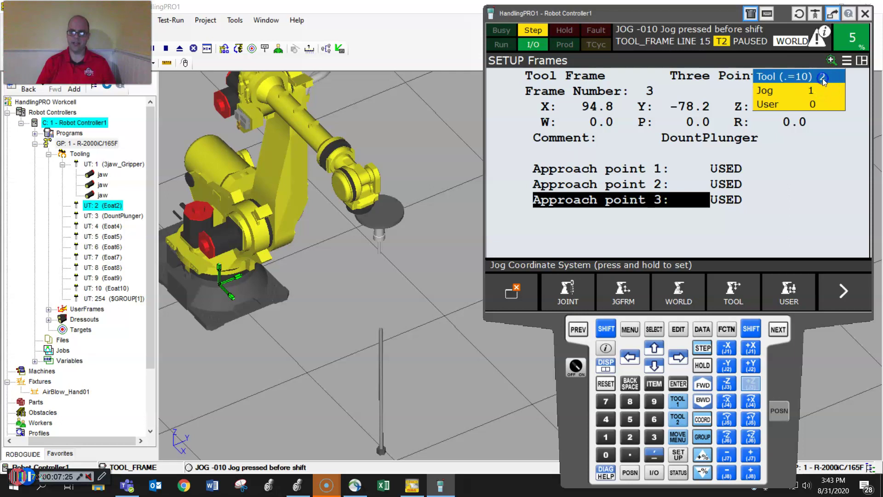
pyautogui.click(653, 436)
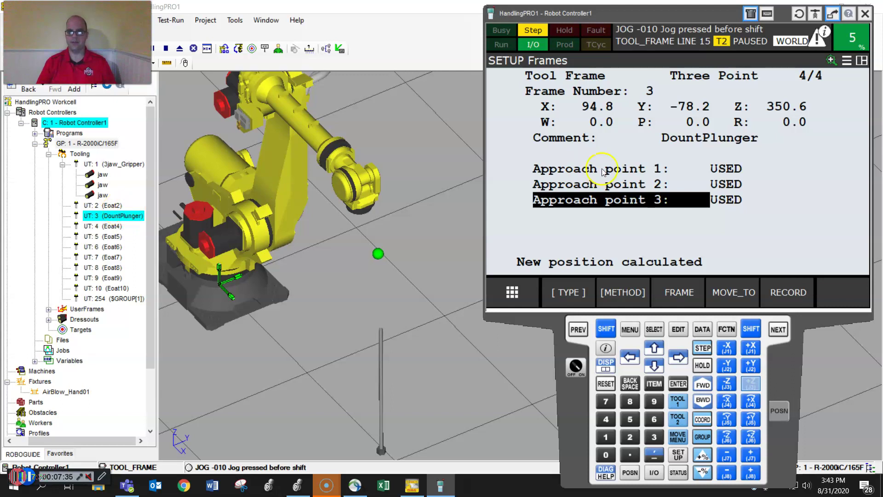
# Step: Select UT: 2 (Eoat2) in the cell tree and examine its frame on the robot's end of arm
pyautogui.click(104, 205)
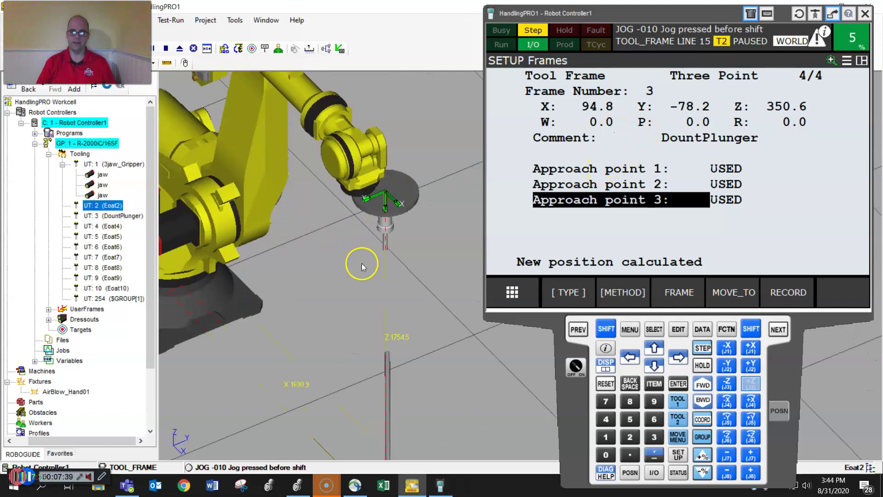
pyautogui.scroll(5, 357, 257)
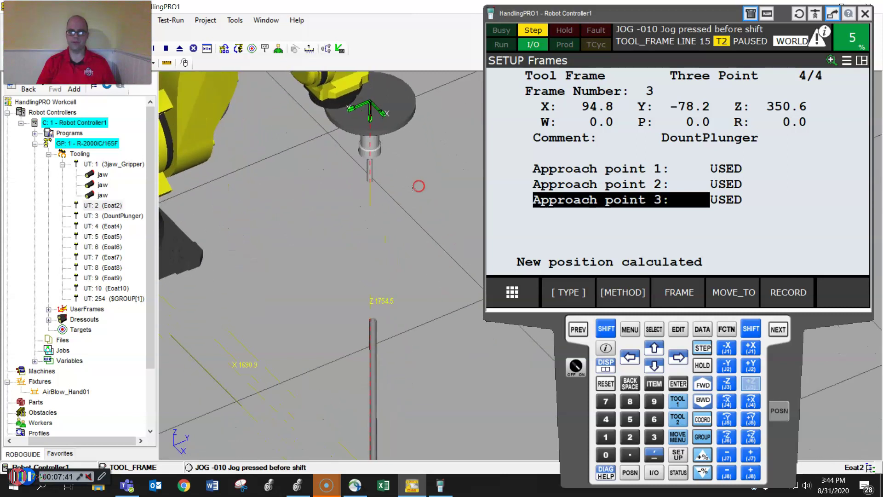
pyautogui.scroll(-5, 416, 189)
pyautogui.moveTo(413, 190); pyautogui.dragTo(460, 190, button='right')
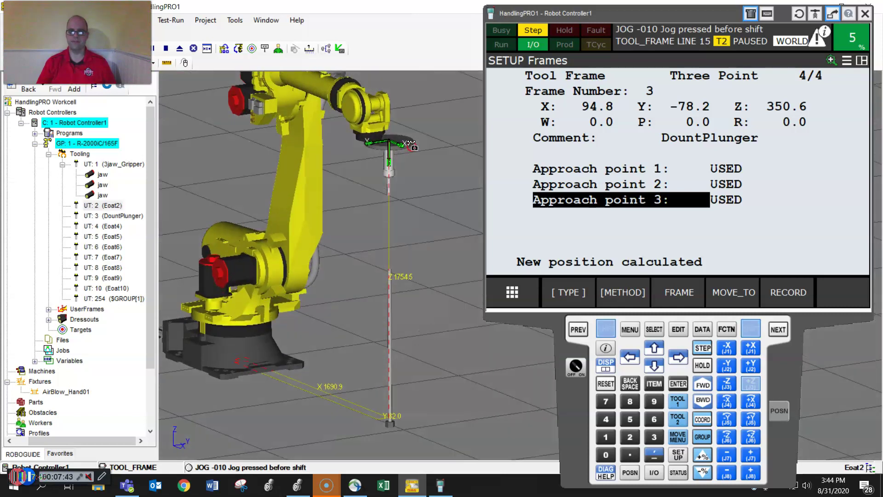
pyautogui.press('shift')
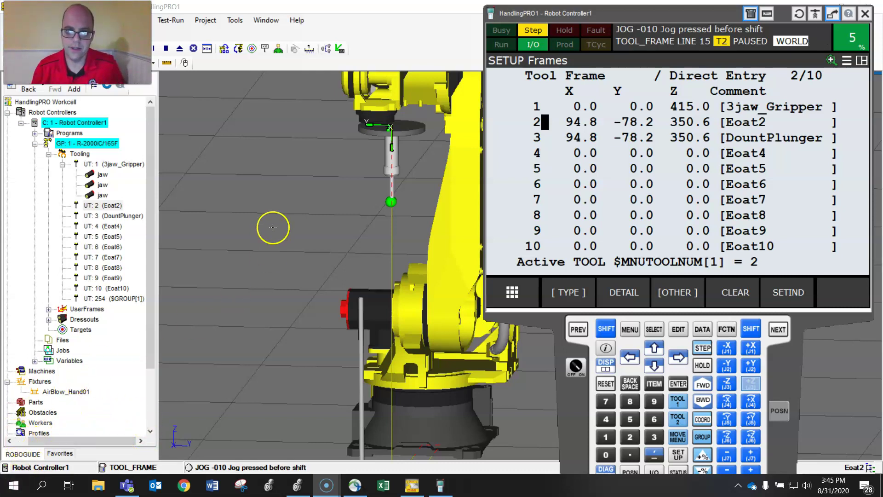
# Step: Examine closely where the tool center point lies relative to the plunger's pointed tip
pyautogui.scroll(2, 399, 193)
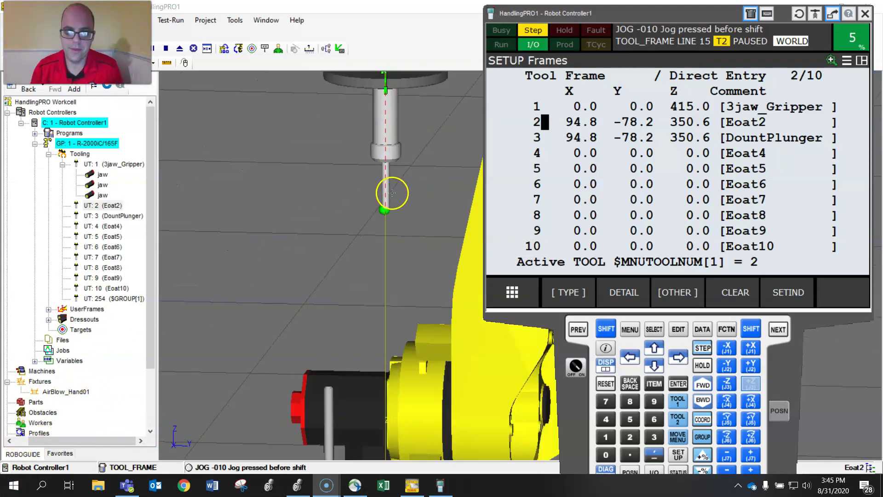
pyautogui.scroll(3, 411, 203)
pyautogui.moveTo(412, 203); pyautogui.dragTo(424, 205, button='right')
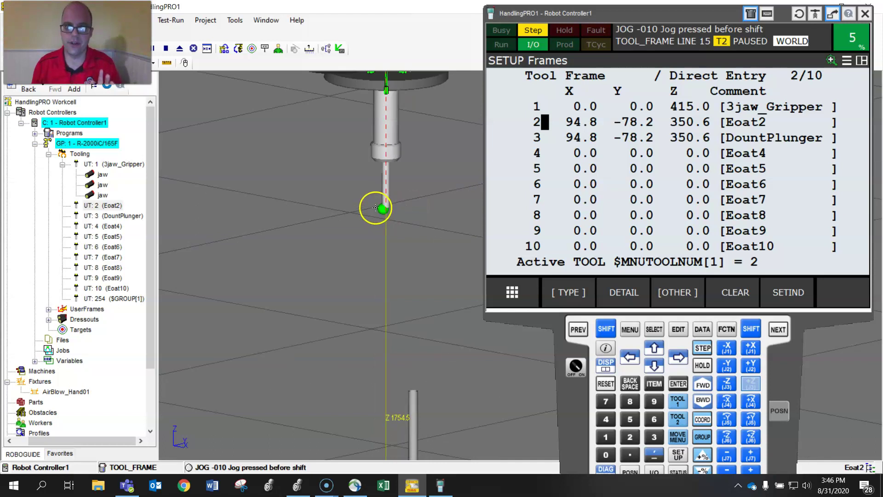
pyautogui.scroll(2, 385, 212)
pyautogui.scroll(2, 385, 211)
pyautogui.scroll(3, 388, 204)
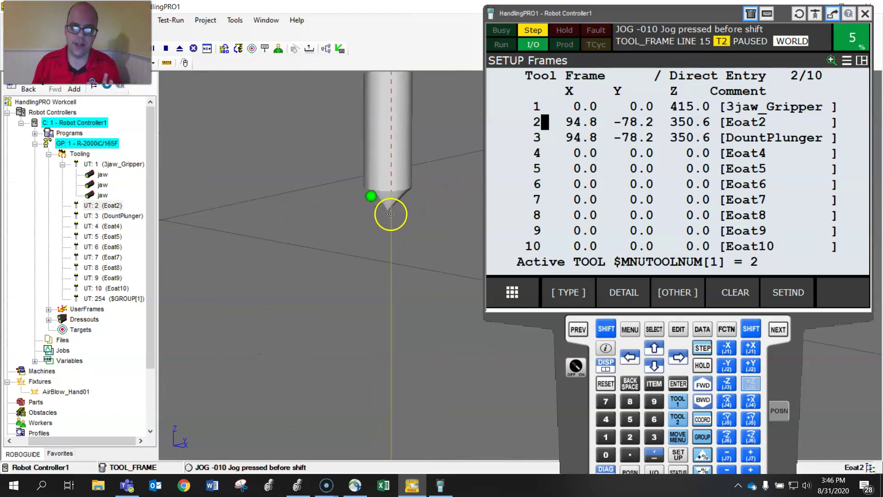
# Step: Select the tool center point at the plunger tip and move it along the world Y axis to about 72.4
pyautogui.click(364, 193)
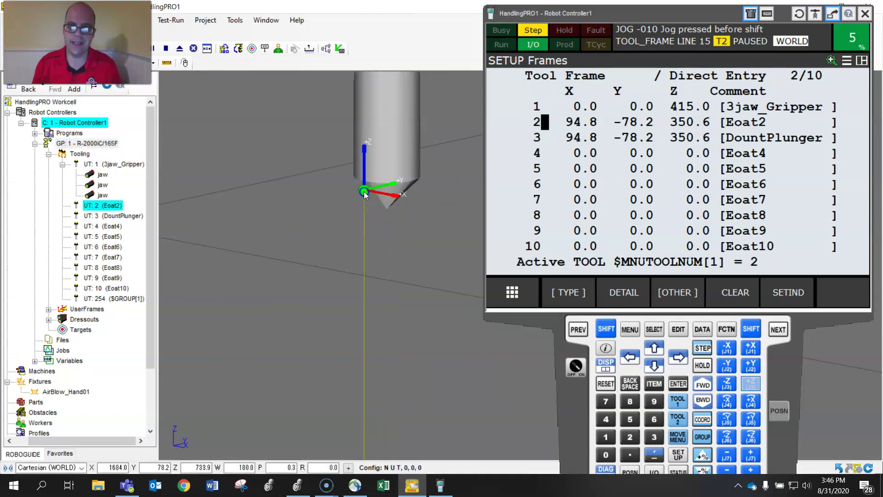
pyautogui.moveTo(378, 189); pyautogui.dragTo(192, 214)
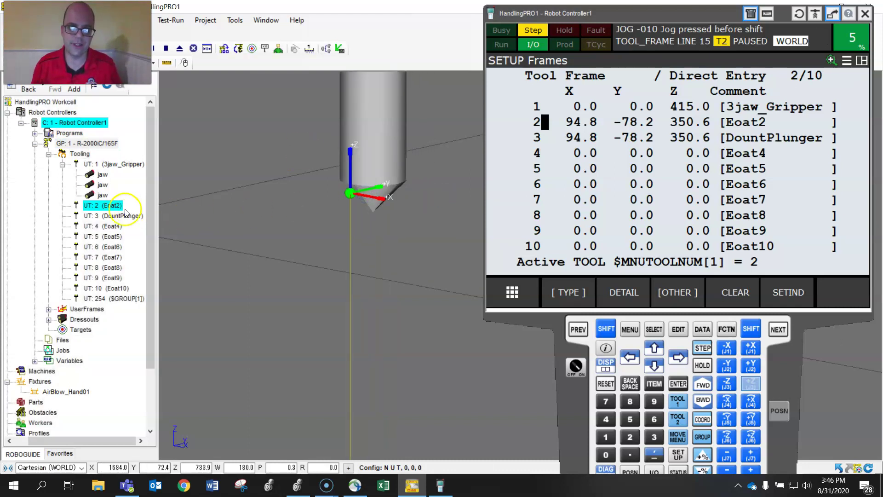
pyautogui.scroll(-5, 286, 206)
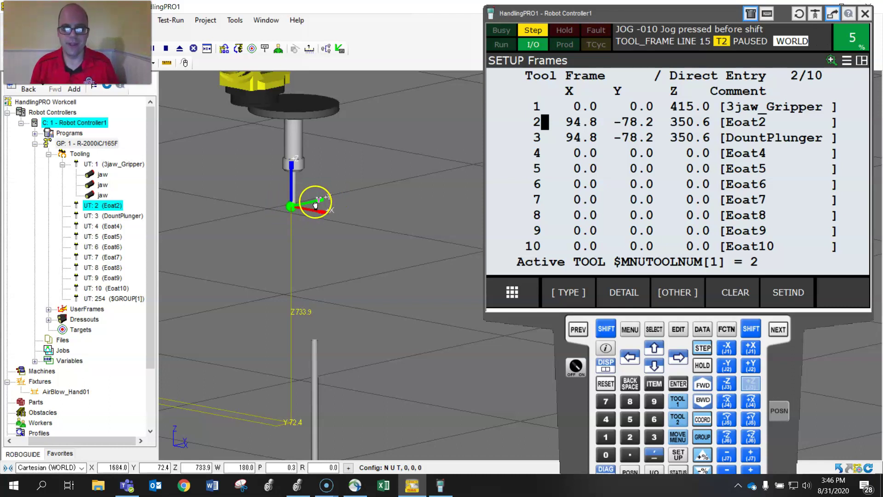
pyautogui.moveTo(299, 205); pyautogui.dragTo(331, 211, button='right')
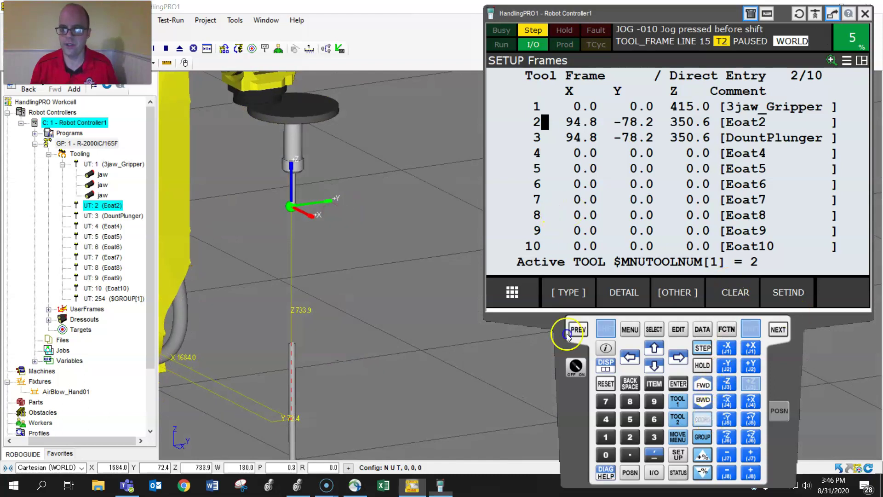
# Step: Raise the speed override to 100% and jog the tool's rotation about world X to a W of about -114.6
pyautogui.click(792, 41)
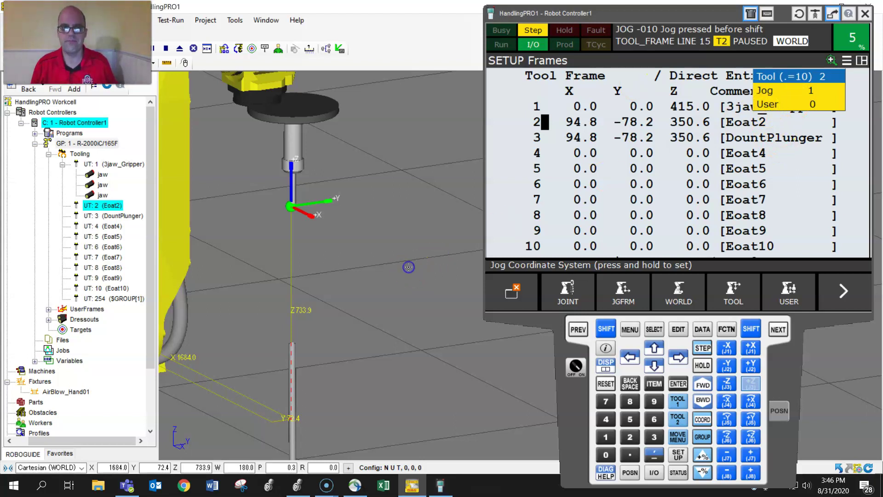
pyautogui.click(571, 327)
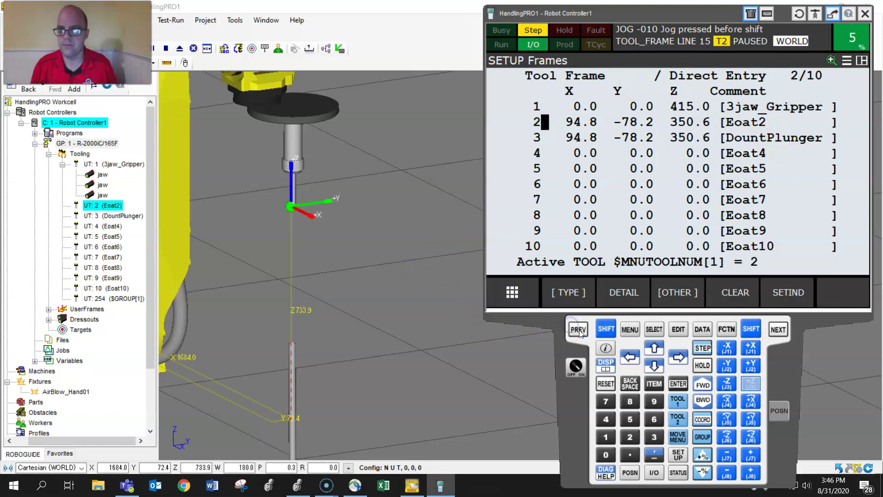
pyautogui.click(745, 387)
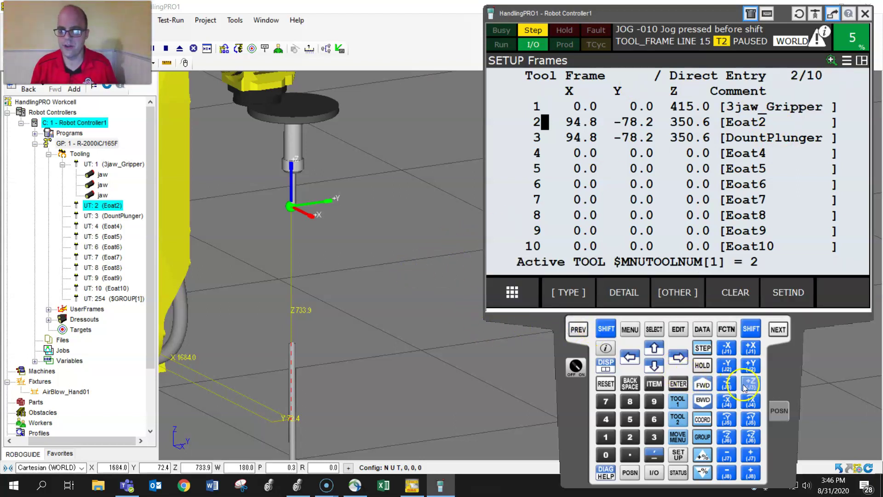
pyautogui.click(744, 407)
pyautogui.click(704, 455)
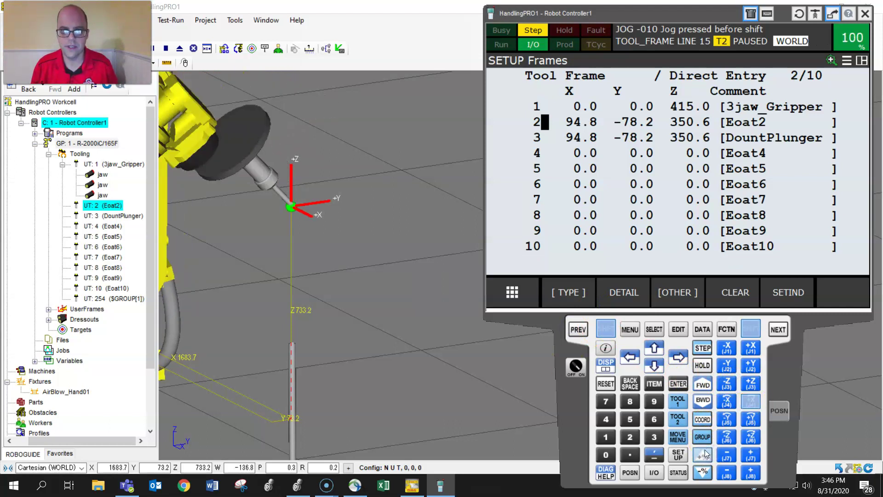
pyautogui.click(738, 411)
pyautogui.click(735, 404)
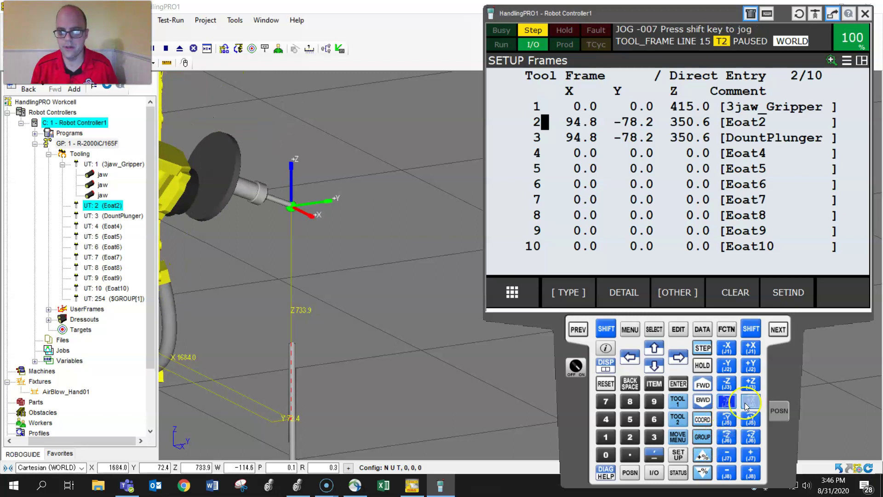
# Step: Reorient the plunger in the World frame to nearly vertical above the pointer, about W -176.3, P -5.2, R -41.1
pyautogui.keyDown('shift'); pyautogui.click(744, 416); pyautogui.keyUp('shift')
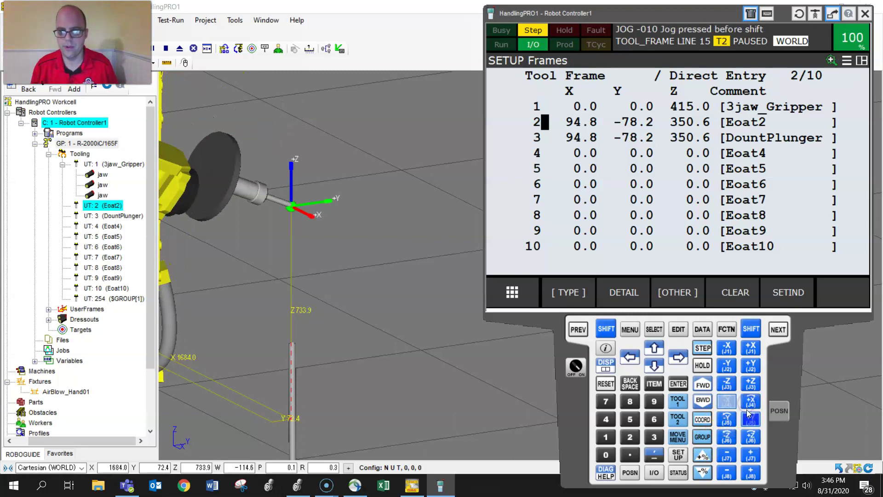
pyautogui.click(735, 404)
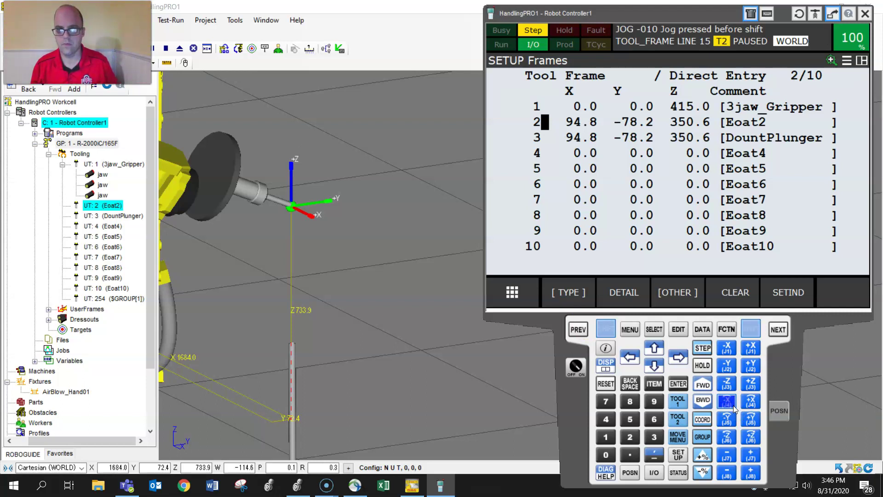
pyautogui.keyDown('shift'); pyautogui.click(749, 171); pyautogui.keyUp('shift')
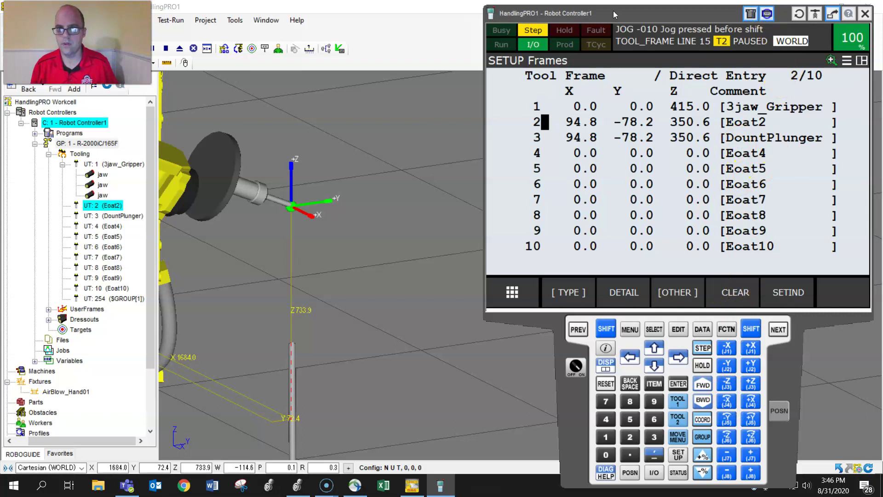
pyautogui.click(764, 231)
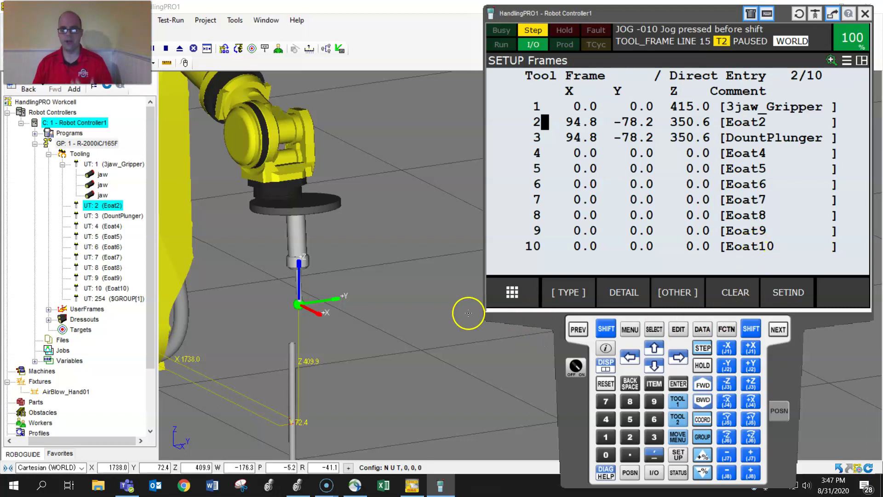
# Step: Switch the jog coordinate system from World to Tool
pyautogui.scroll(3, 354, 324)
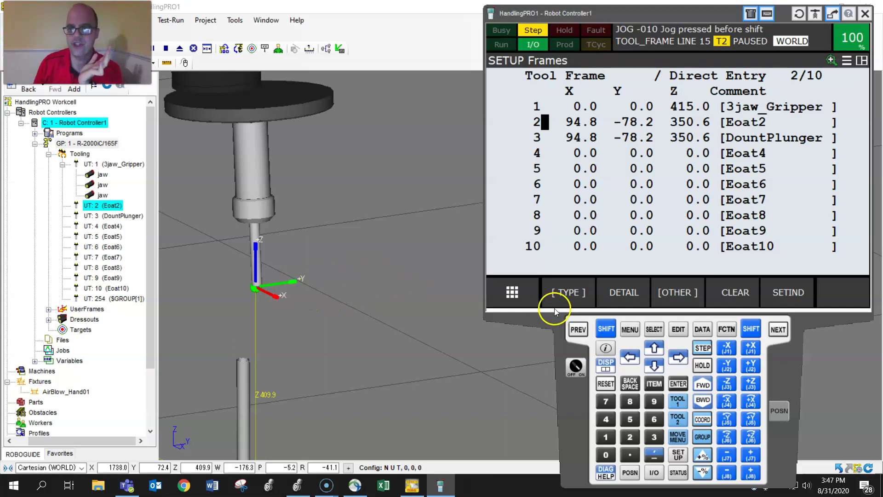
pyautogui.click(698, 419)
pyautogui.click(698, 420)
pyautogui.click(699, 419)
pyautogui.click(698, 420)
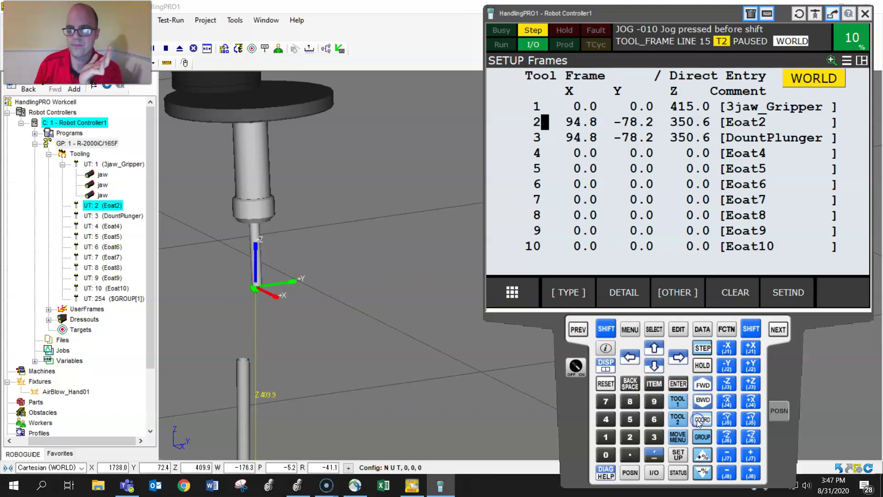
pyautogui.click(699, 420)
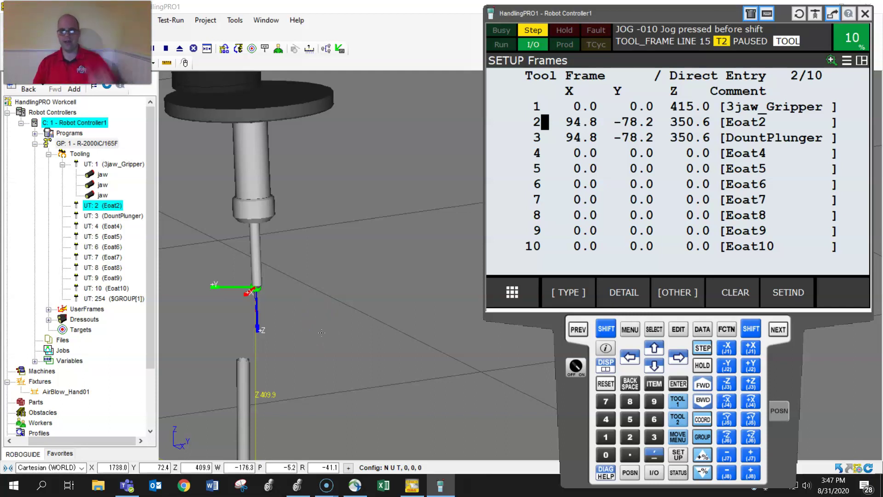
# Step: Jog the plunger along the tool's +Z direction down beside the pointer to a Z height of about 243.6
pyautogui.keyDown('shift'); pyautogui.click(747, 387); pyautogui.keyUp('shift')
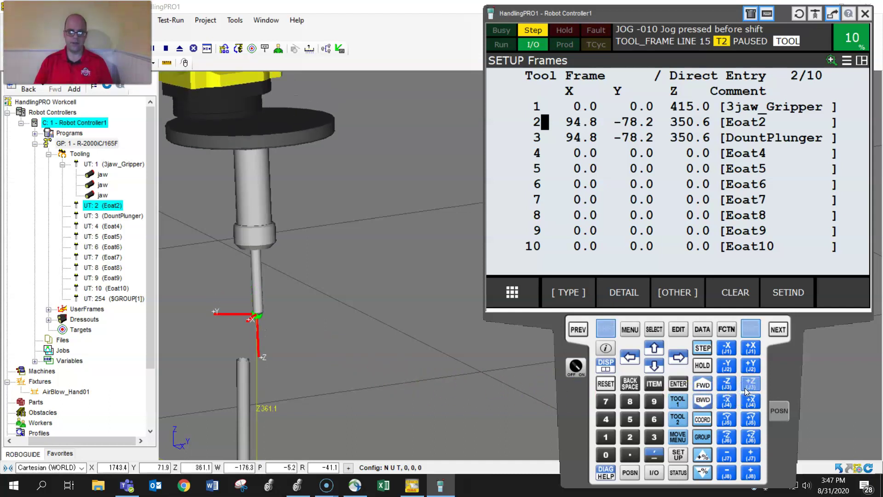
pyautogui.click(750, 391)
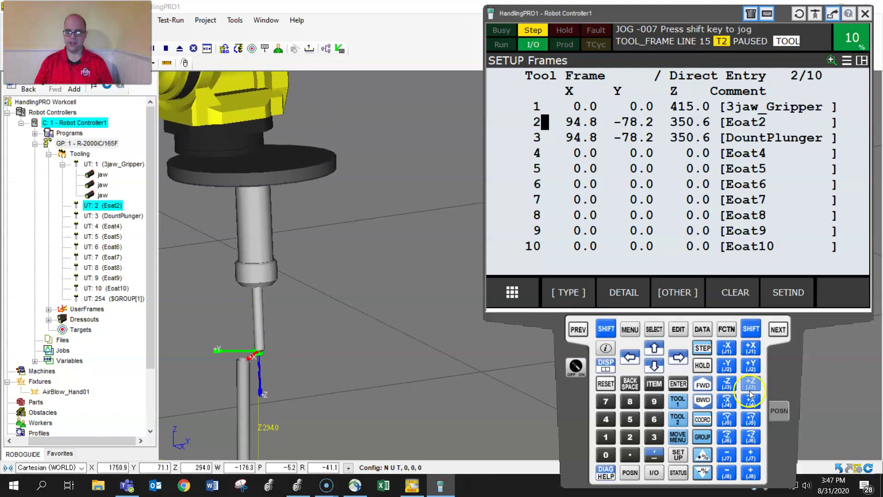
pyautogui.press('shift')
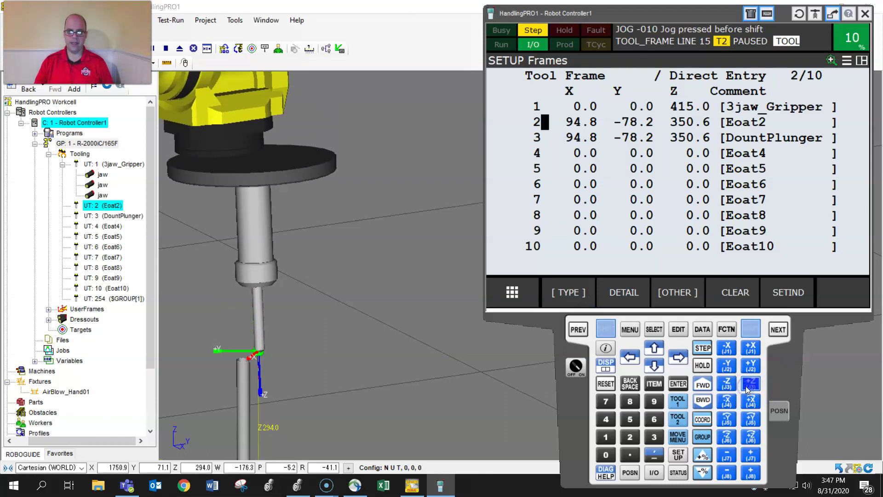
pyautogui.keyDown('shift'); pyautogui.click(747, 390); pyautogui.keyUp('shift')
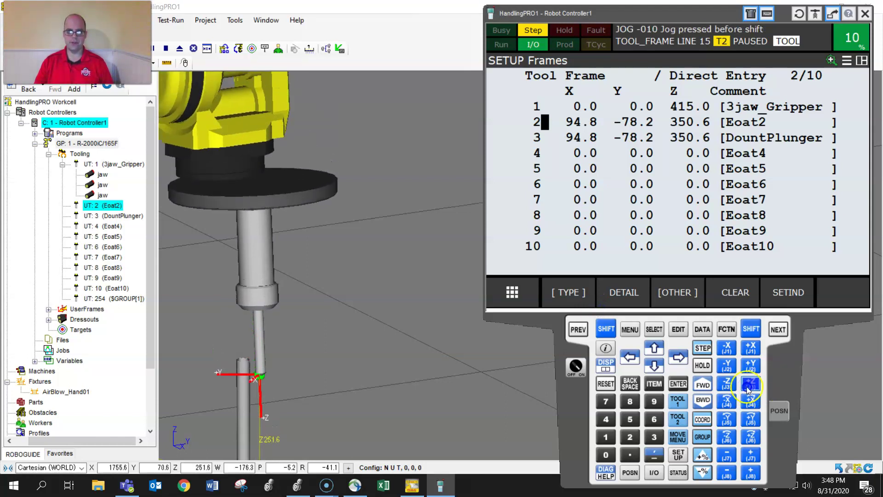
pyautogui.click(526, 389)
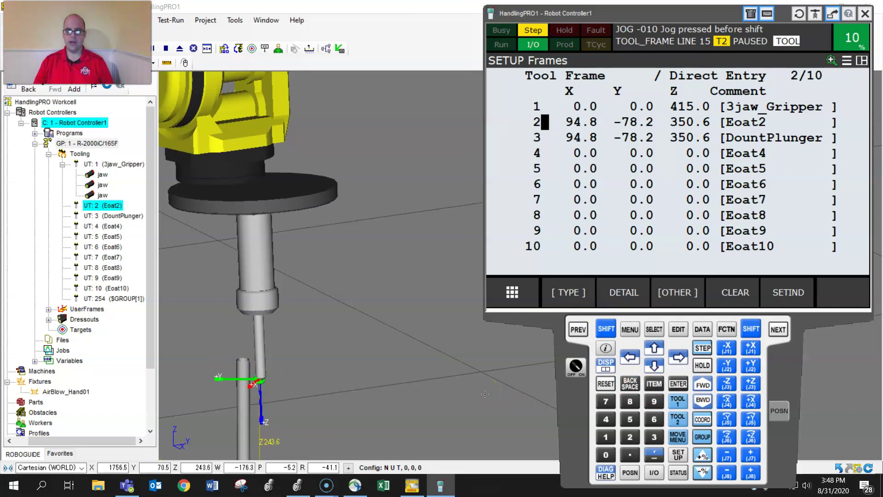
# Step: Jog the plunger back along the tool's -Z direction above the pointer to a Z height of about 562.3
pyautogui.click(615, 303)
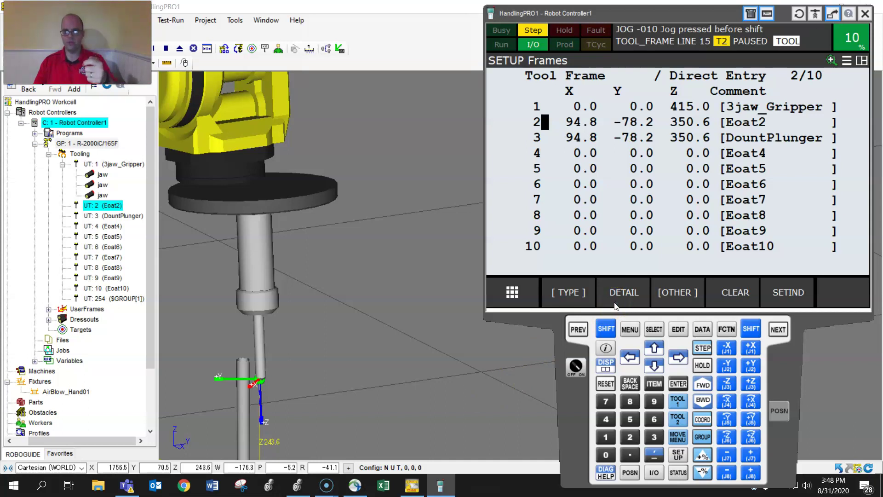
pyautogui.click(616, 308)
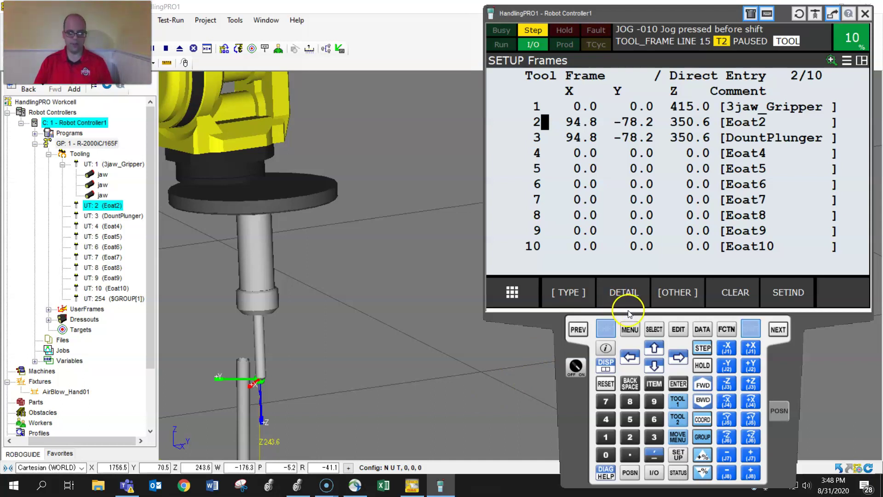
pyautogui.click(721, 417)
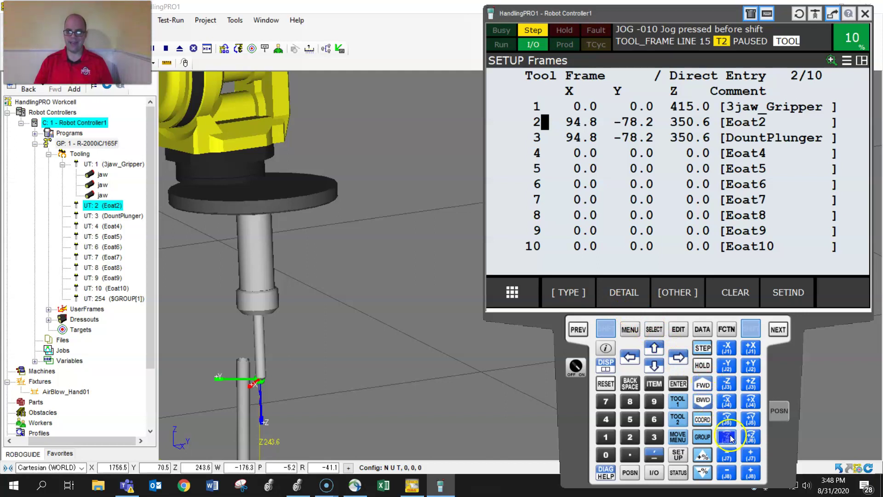
pyautogui.click(725, 385)
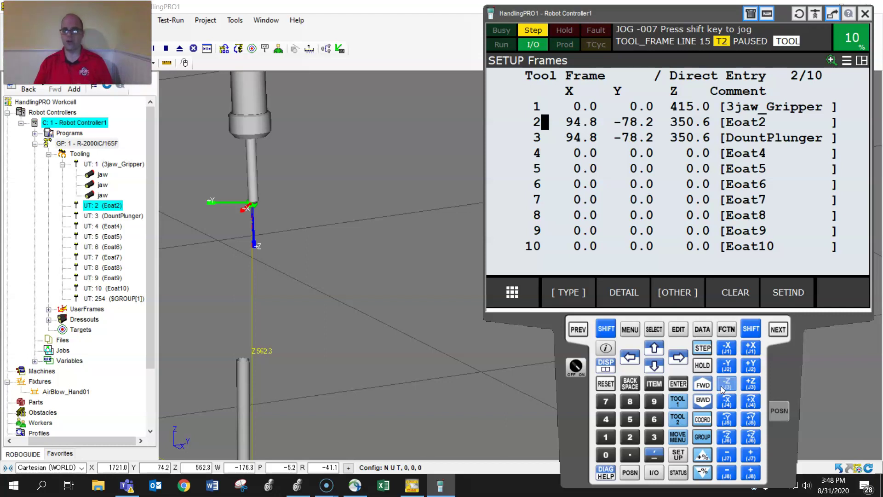
pyautogui.click(725, 395)
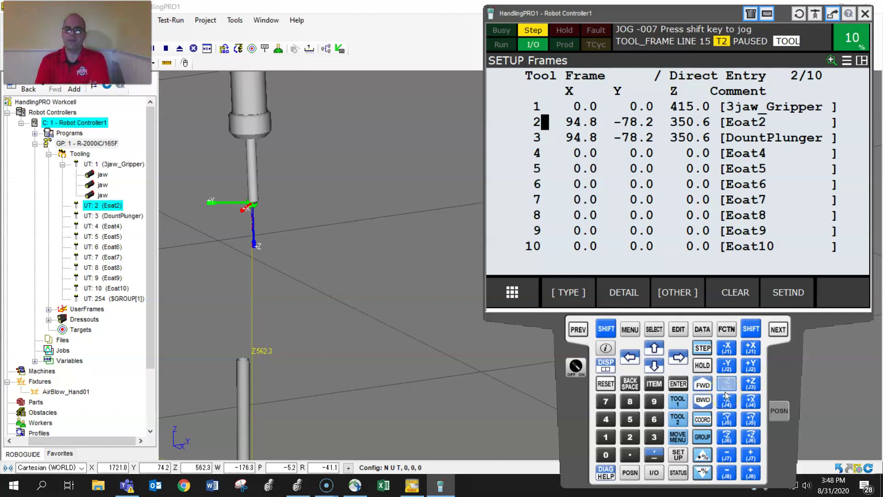